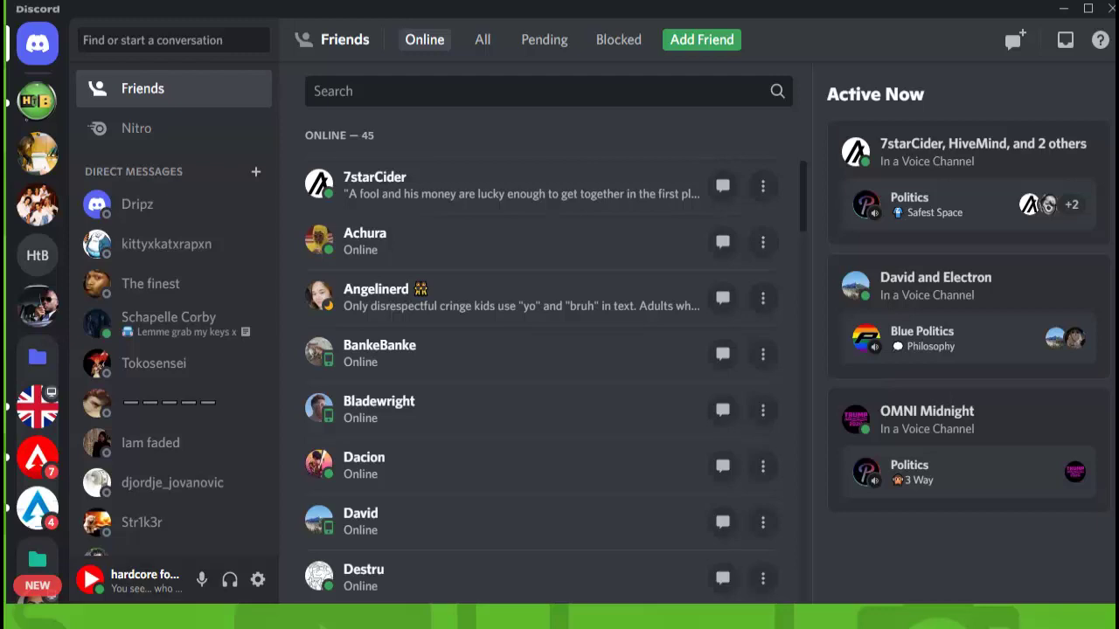
Open Discord's Voice & Video settings, keep the Samson Q2U input device, and start a mic test
left_click(260, 580)
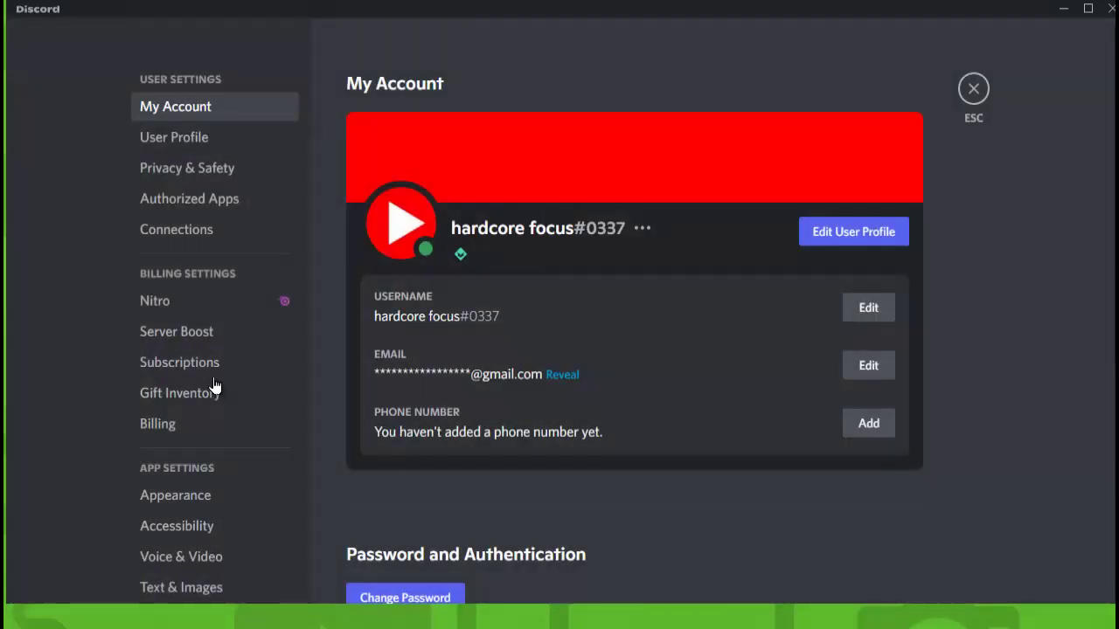
scroll(213, 398, "down", 3)
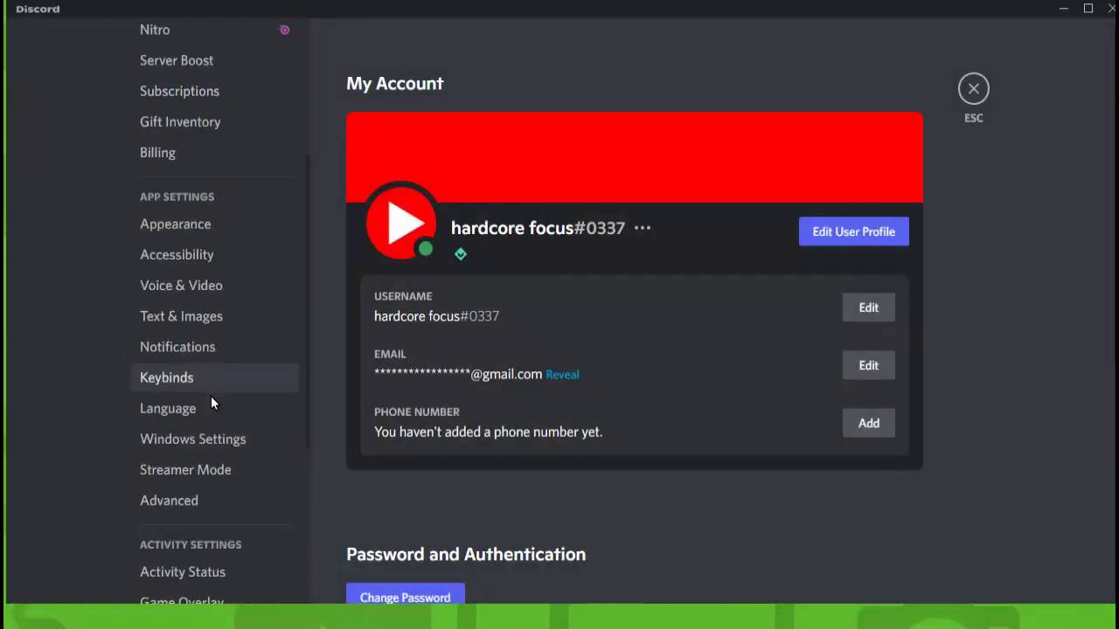
left_click(166, 297)
left_click(449, 164)
left_click(448, 165)
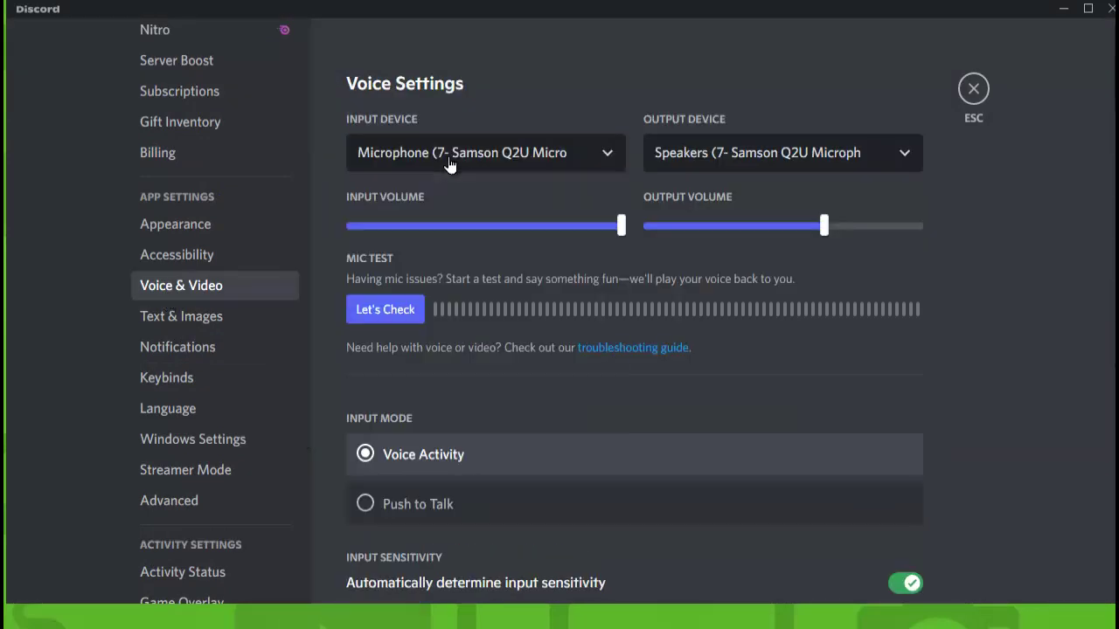
left_click(375, 324)
Select Microphone (USB Audio Device) as the Discord input and run Let's Check with it
left_click(509, 155)
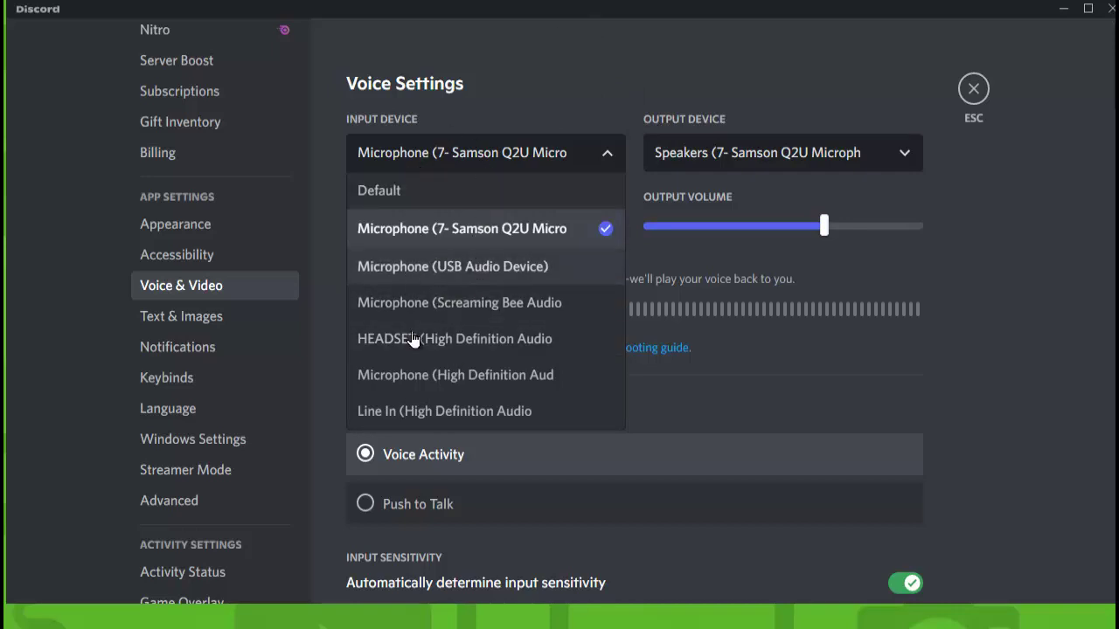
left_click(411, 268)
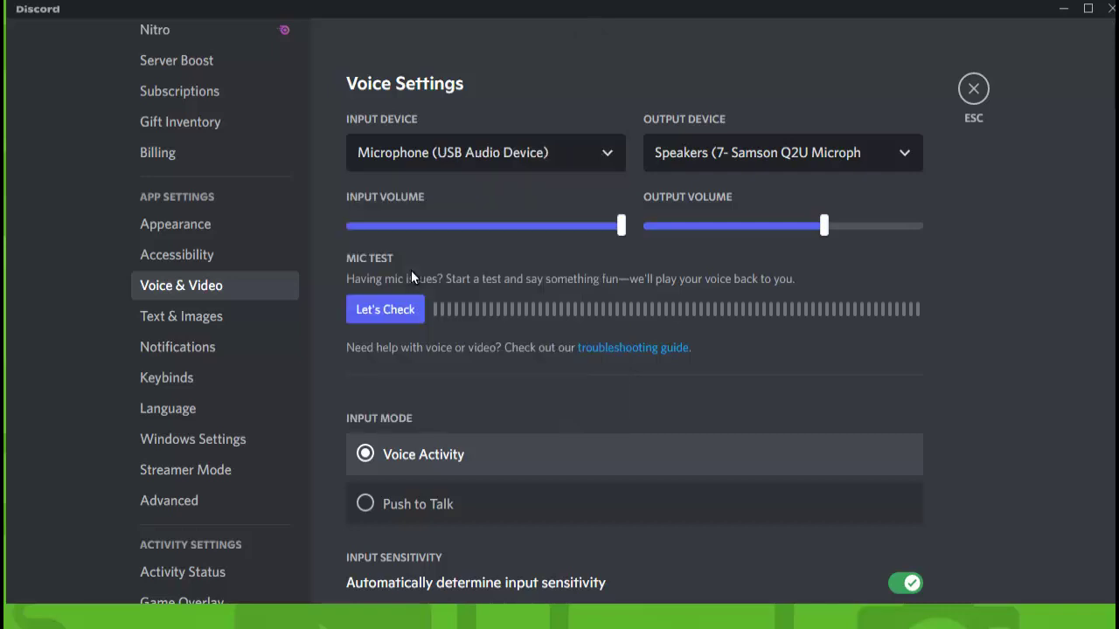
left_click(382, 325)
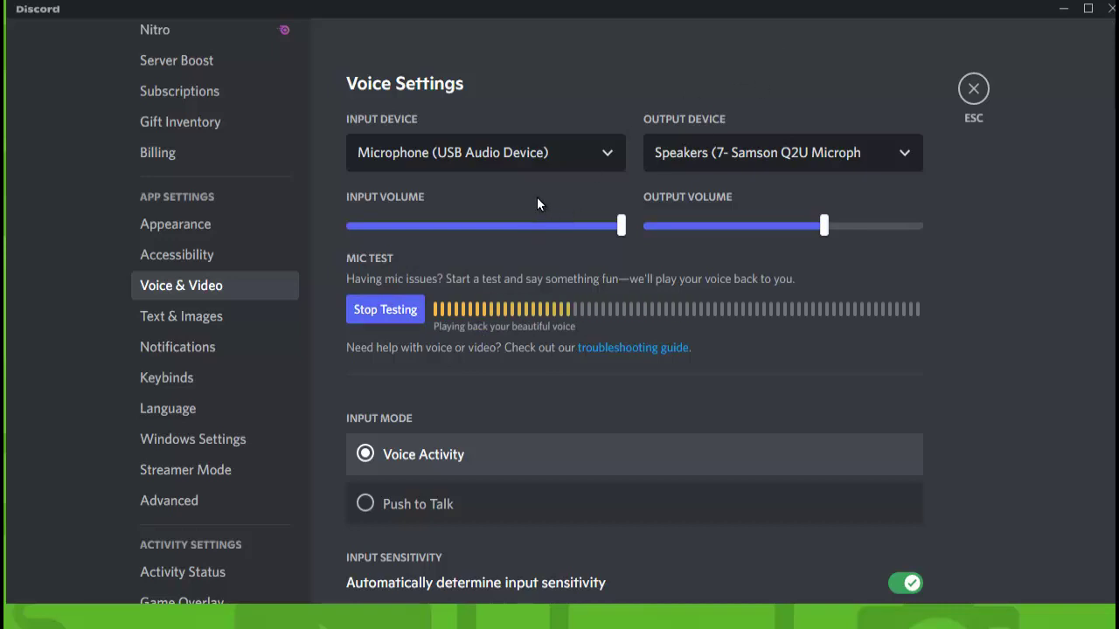
left_click(481, 157)
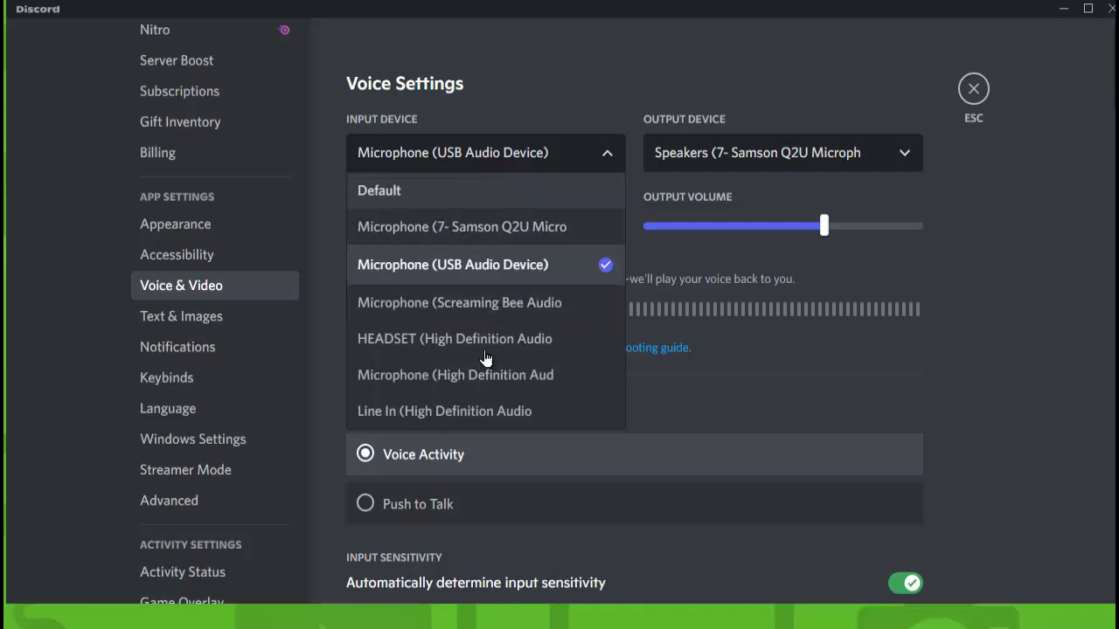
left_click(746, 364)
Switch off automatic input sensitivity and lower the threshold slider to about -83dB
scroll(694, 188, "down", 3)
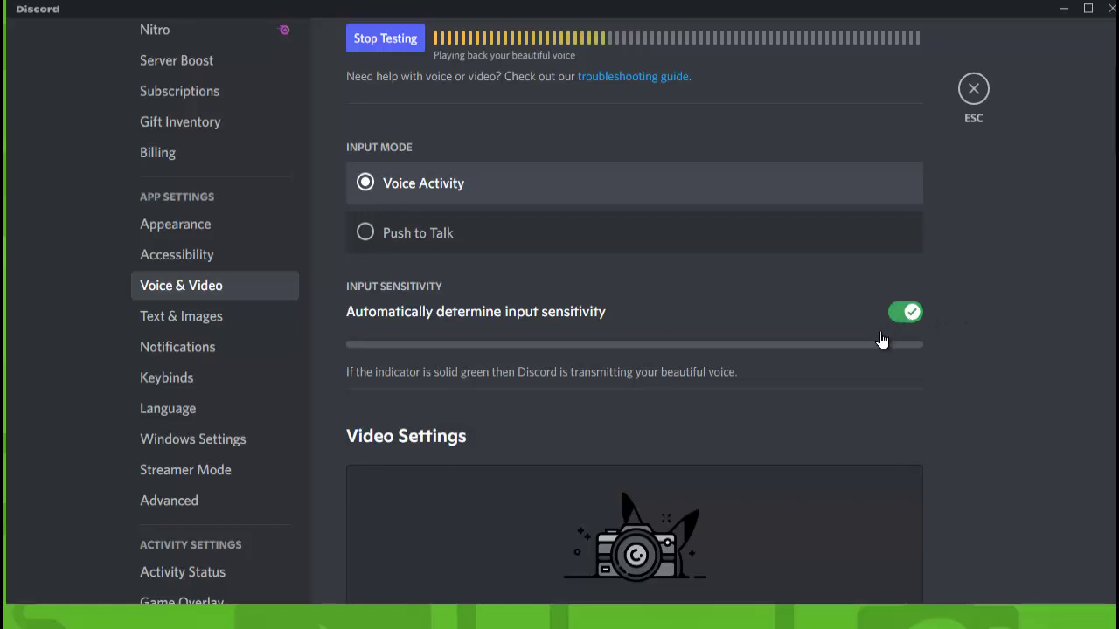
left_click(906, 312)
mouse_move(735, 343)
left_mouse_down()
mouse_move(427, 394)
mouse_move(445, 400)
left_mouse_up()
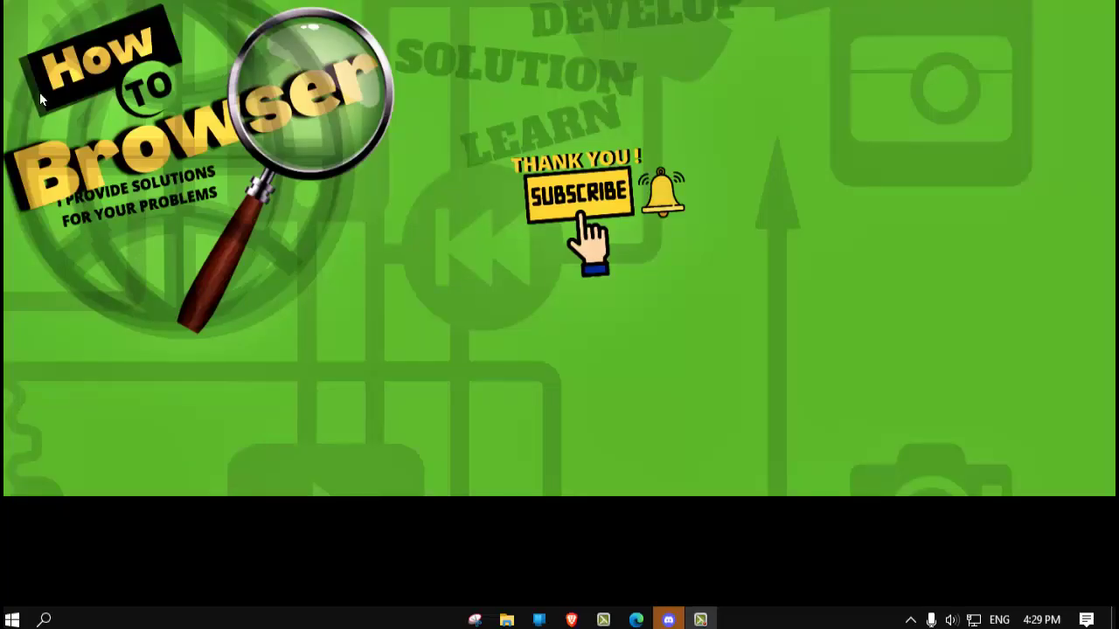
Open Windows Sound settings from the tray speaker icon and restore its window
right_click(950, 619)
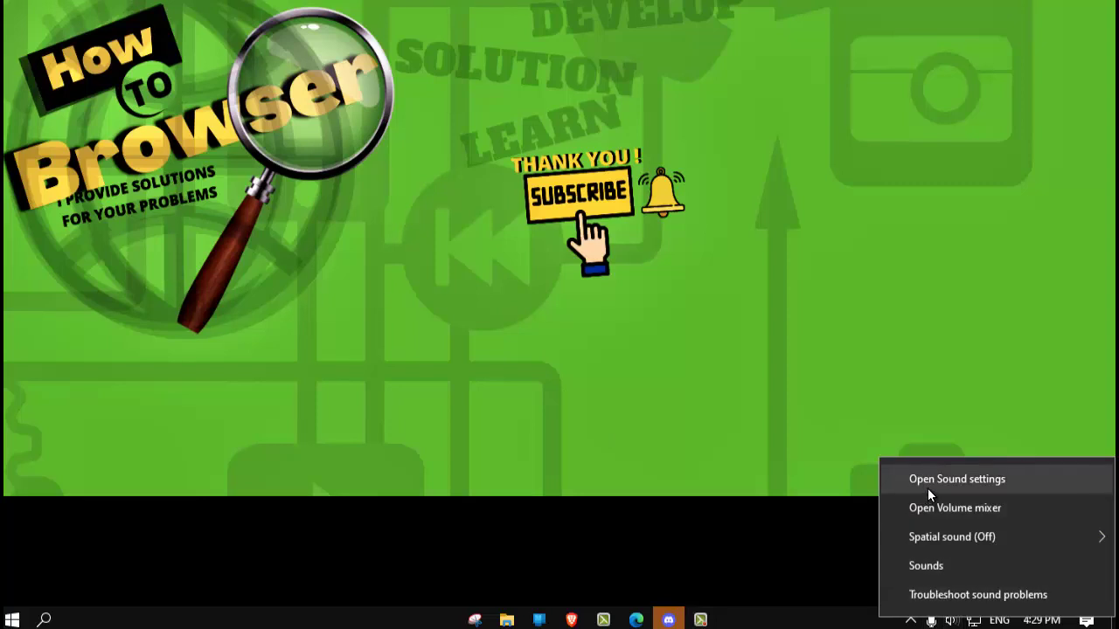
left_click(936, 483)
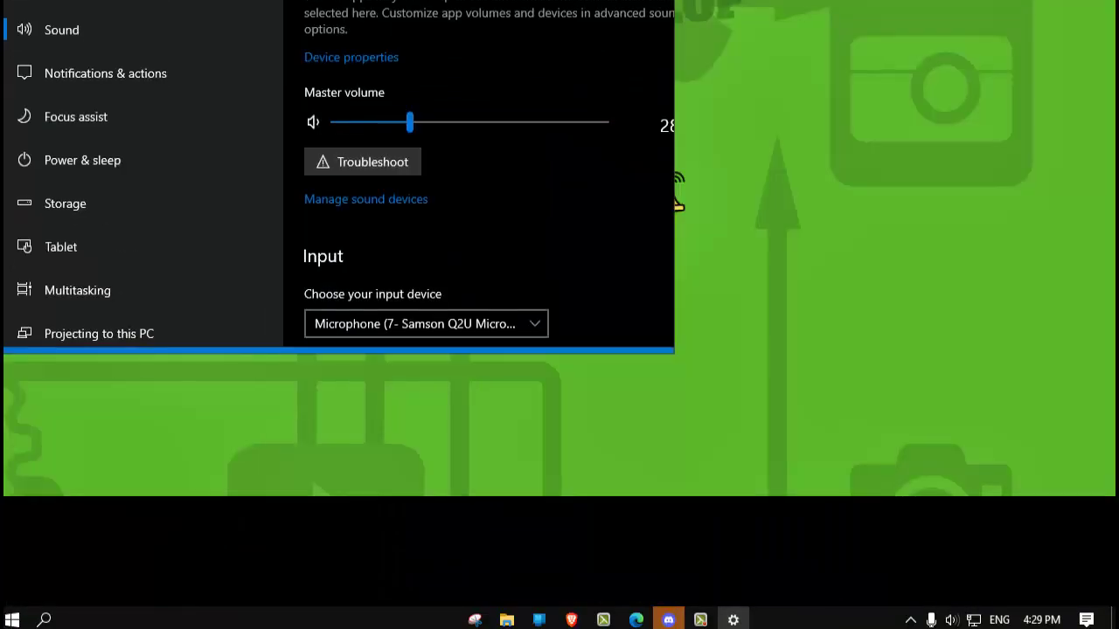
mouse_move(787, 13)
left_mouse_down()
mouse_move(799, 68)
mouse_move(673, 9)
mouse_move(924, 169)
left_mouse_up()
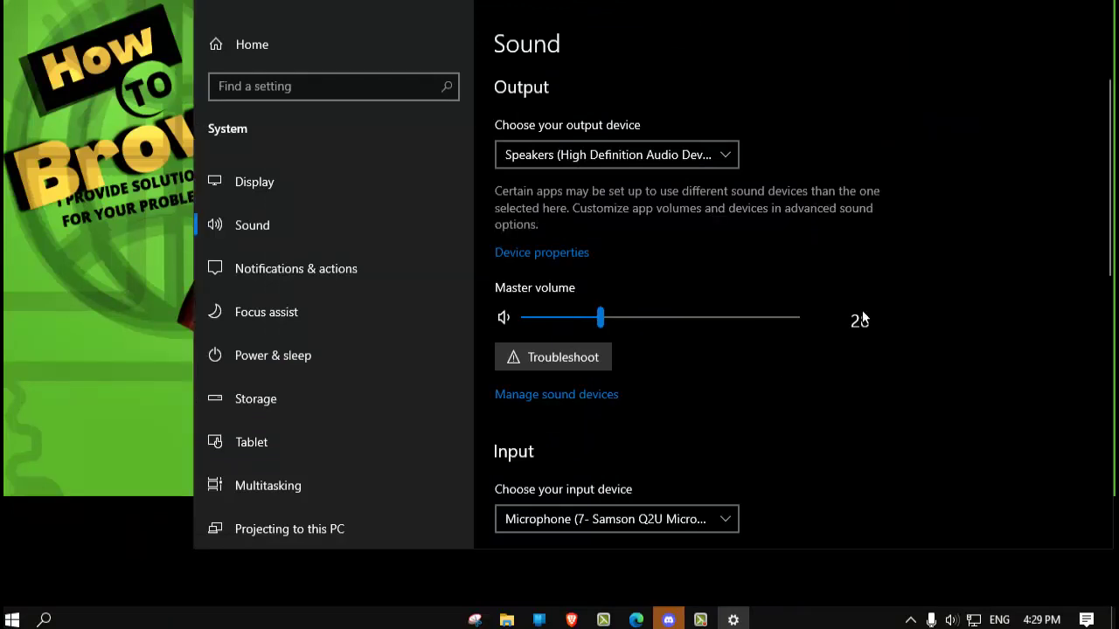
Widen the Settings window and launch the Sound Control Panel from Related Settings
mouse_move(600, 2)
left_mouse_down()
mouse_move(372, 20)
mouse_move(414, 5)
left_mouse_up()
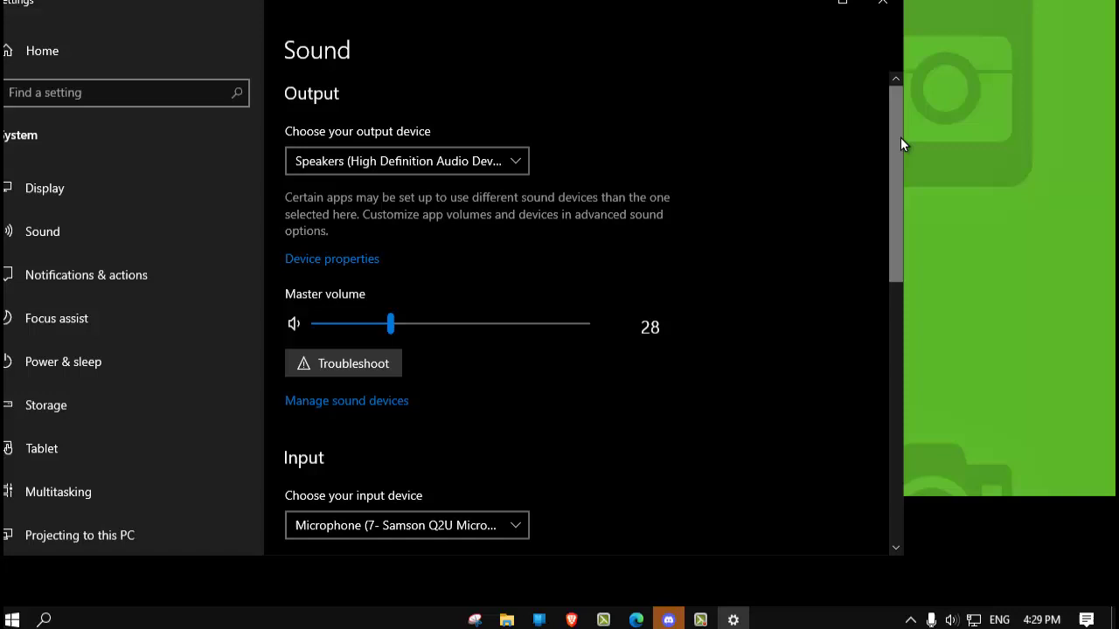
left_click_drag(903, 140, 1114, 143)
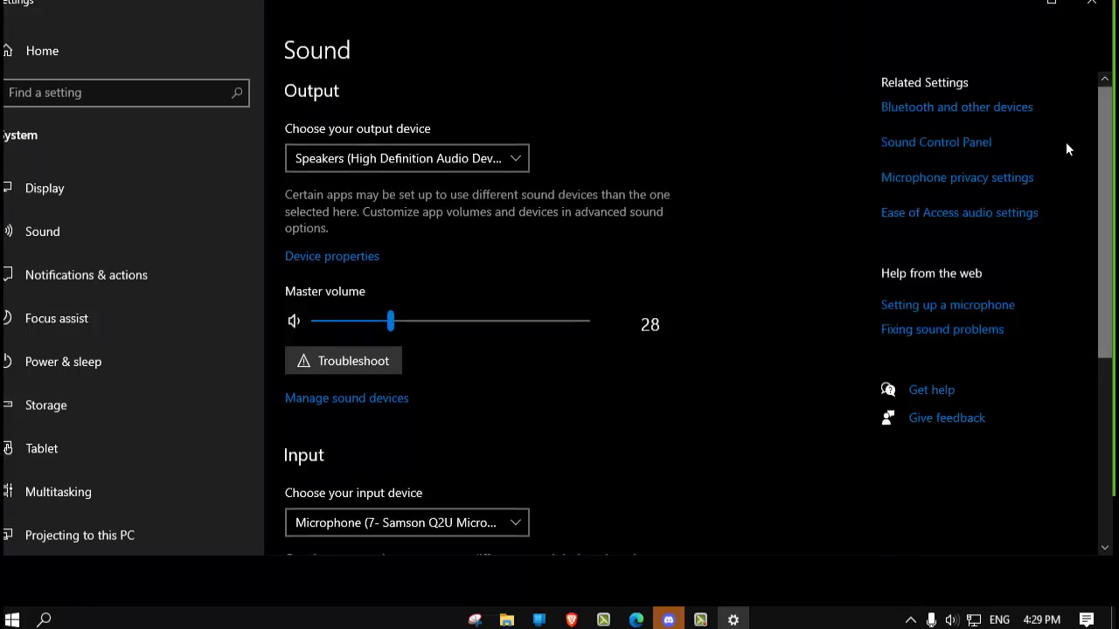
left_click(970, 153)
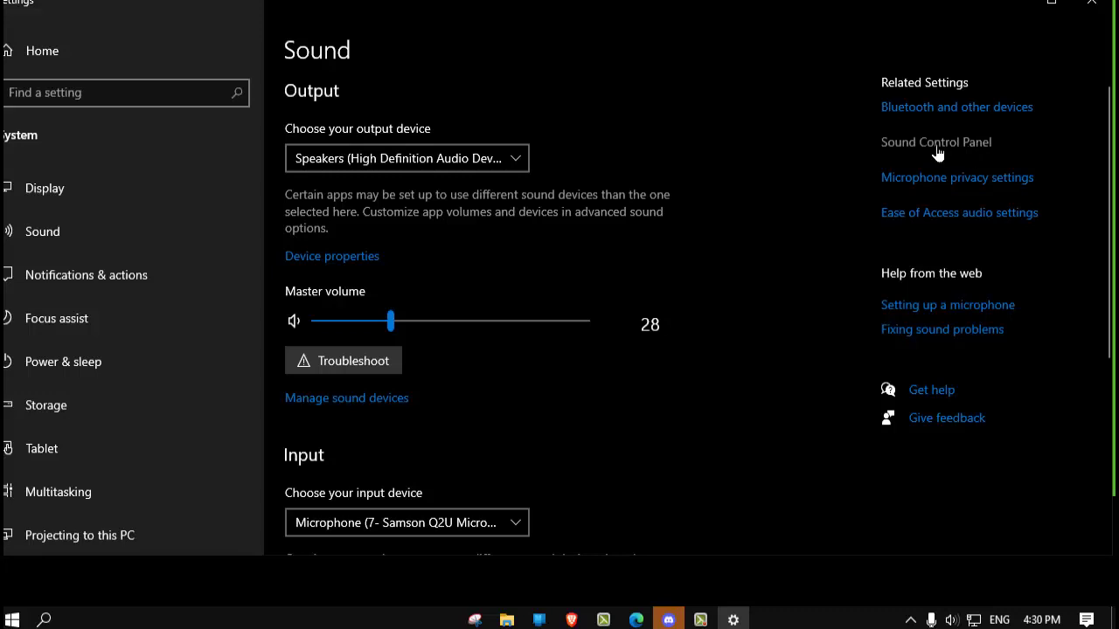
left_click(905, 145)
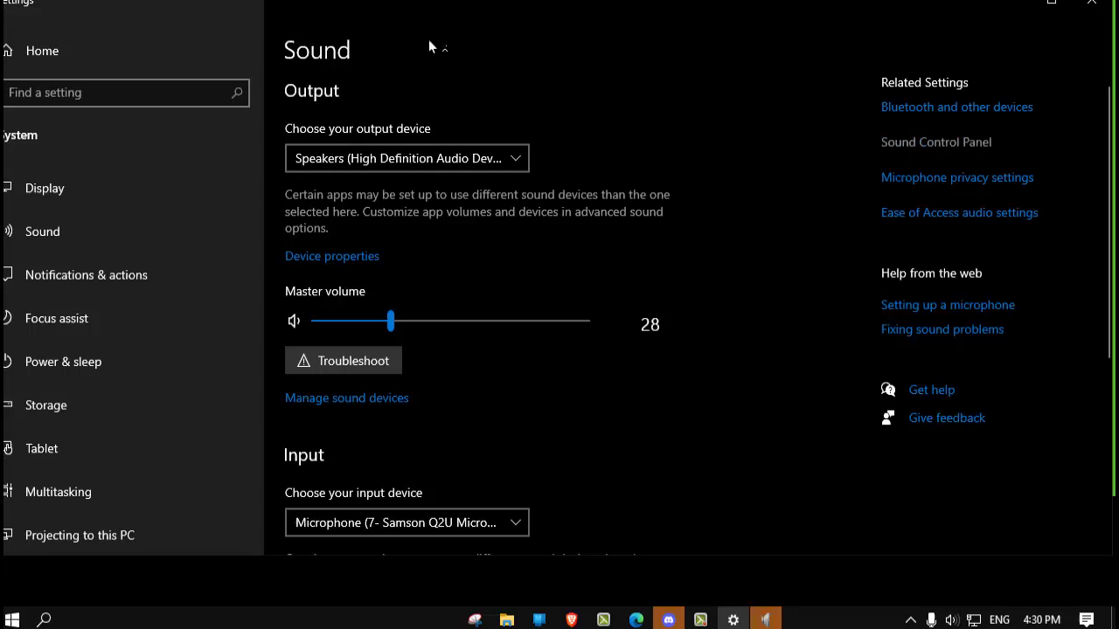
Center the Sound dialog and select the Samson Q2U speakers on the Playback tab
mouse_move(429, 47)
left_mouse_down()
mouse_move(730, 128)
mouse_move(608, 102)
left_mouse_up()
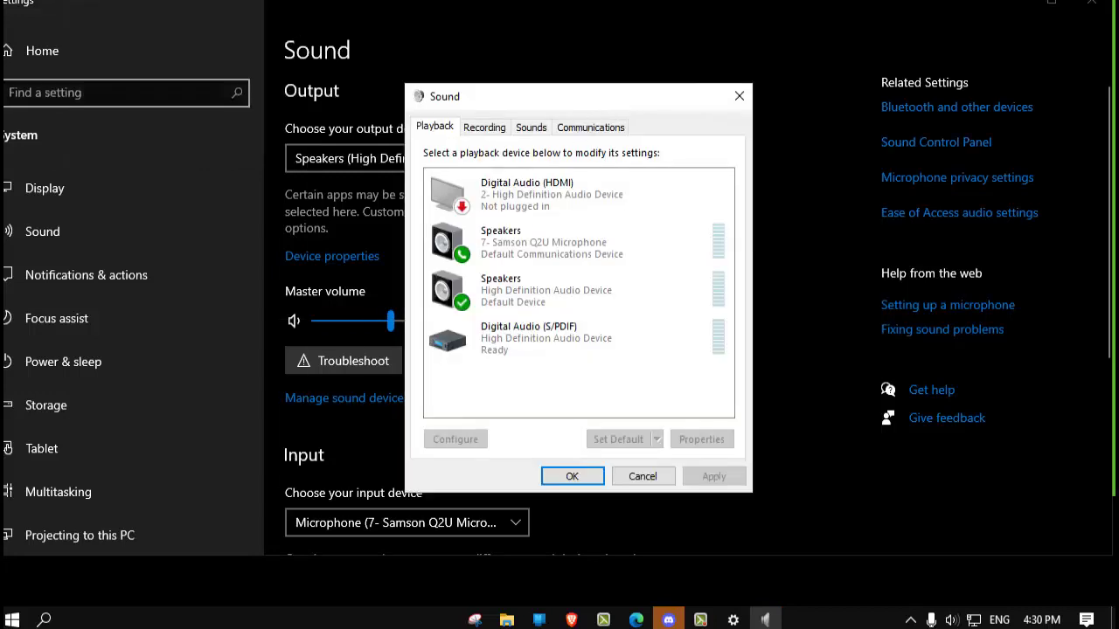
key("alt+Tab")
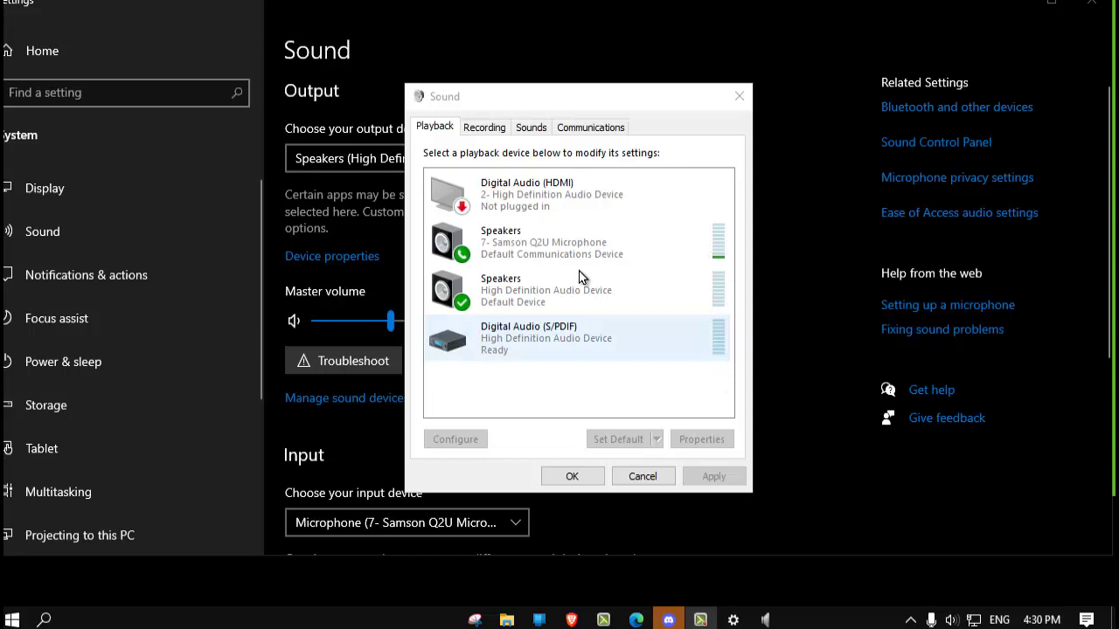
left_click(544, 234)
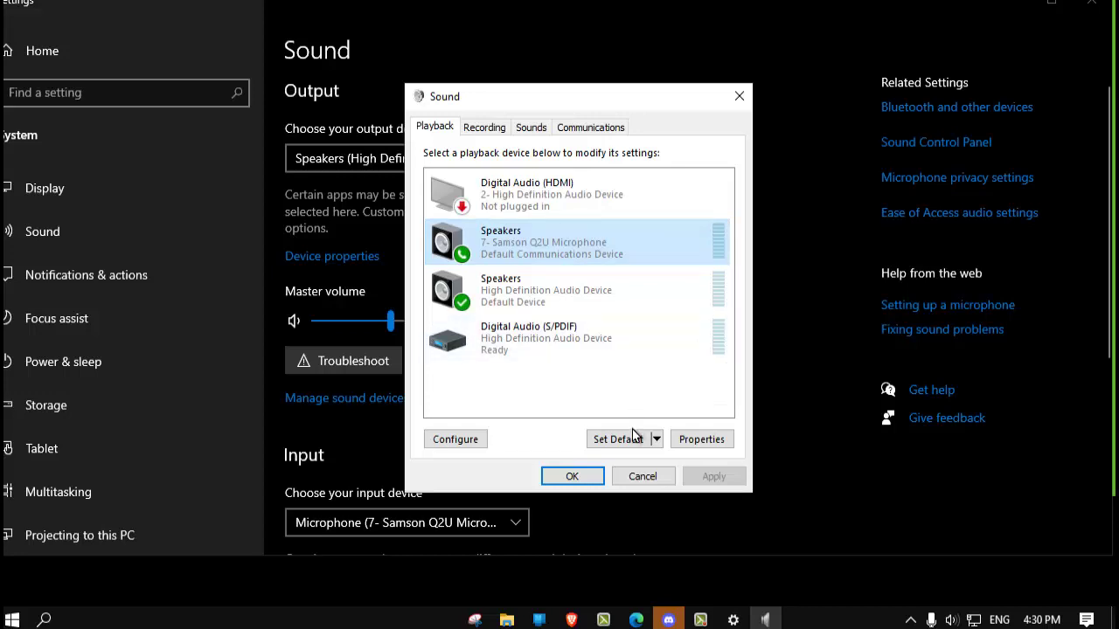
Disable the Samson Q2U speakers device, then enable it again
right_click(603, 243)
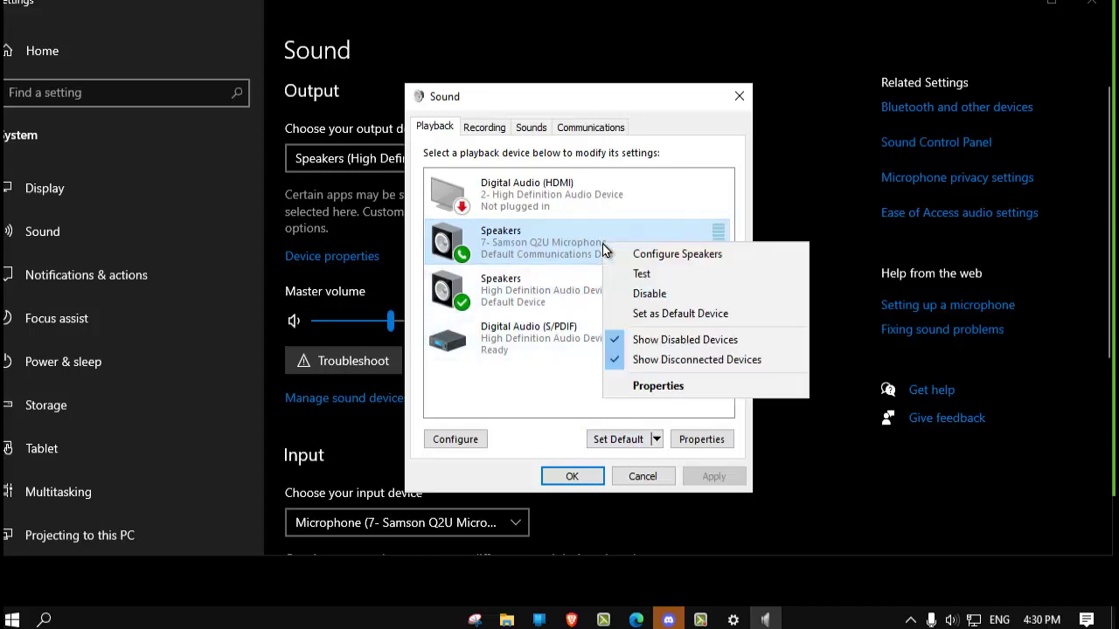
left_click(617, 273)
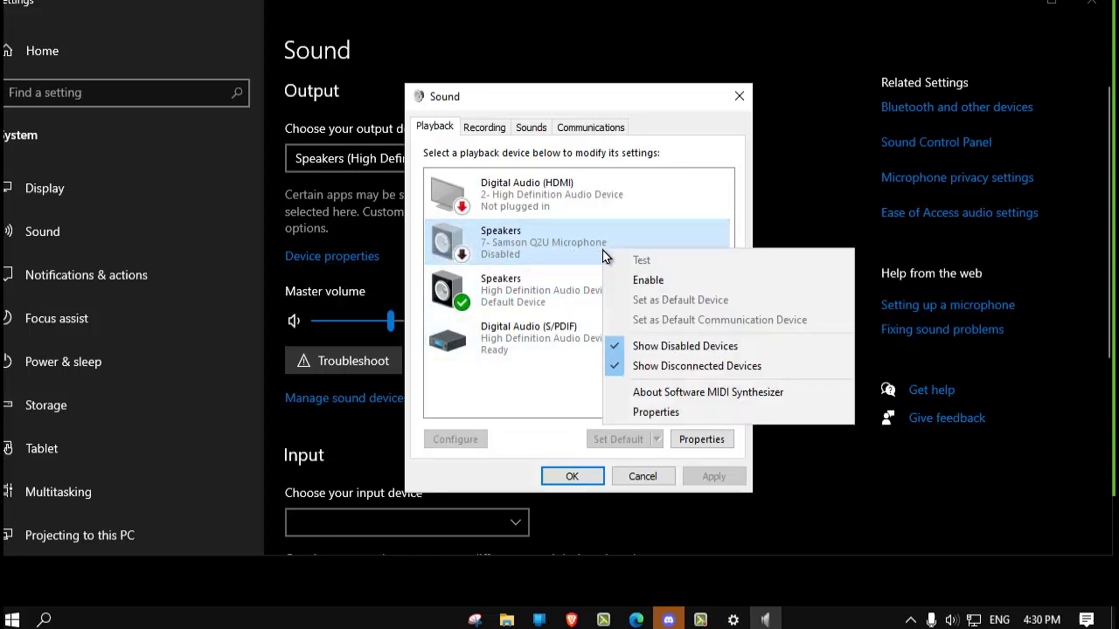
right_click(602, 250)
left_click(647, 280)
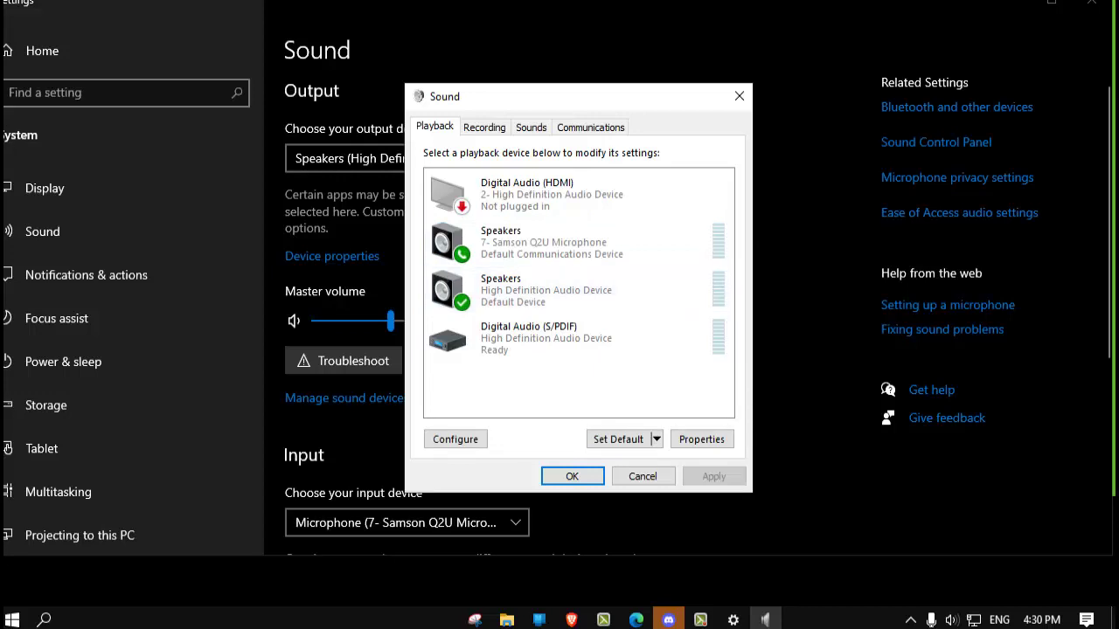
left_click(542, 245)
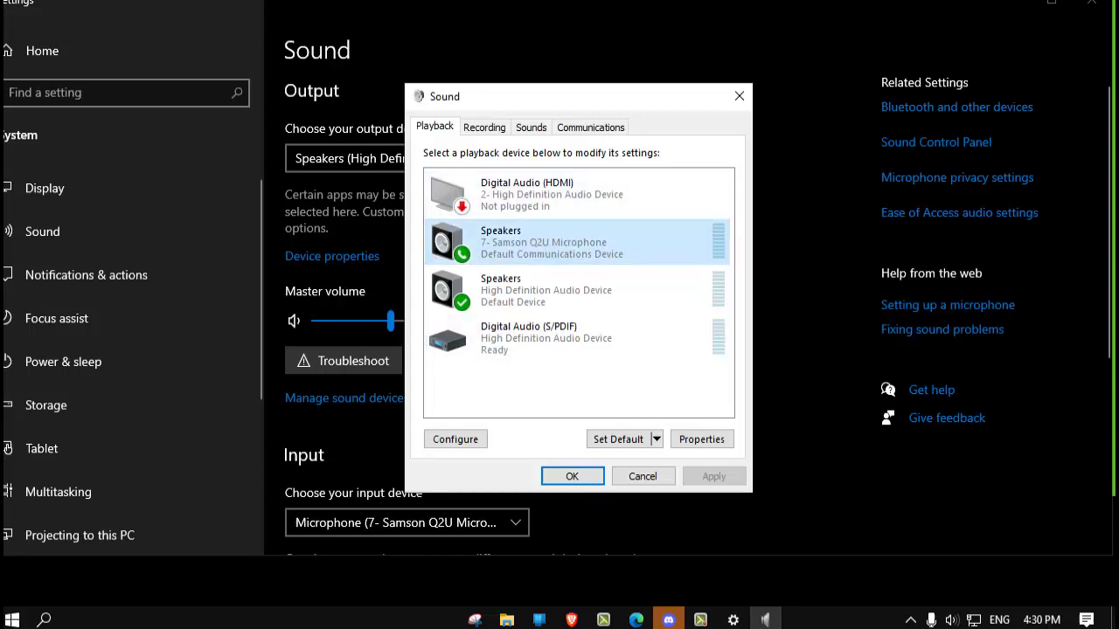
right_click(516, 239)
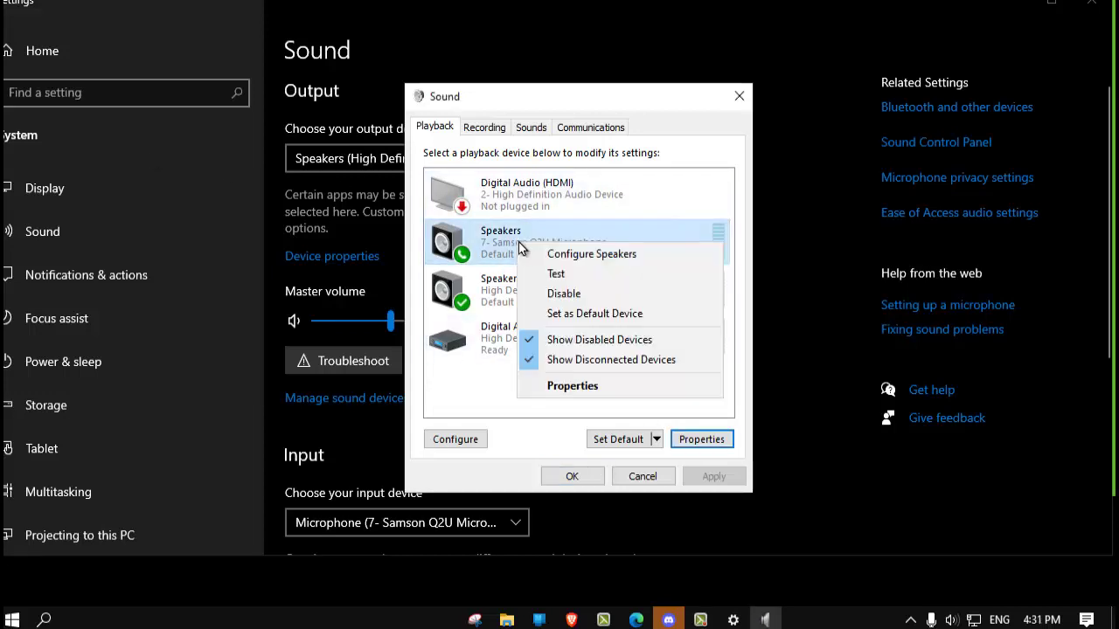
left_click(577, 385)
left_click(502, 196)
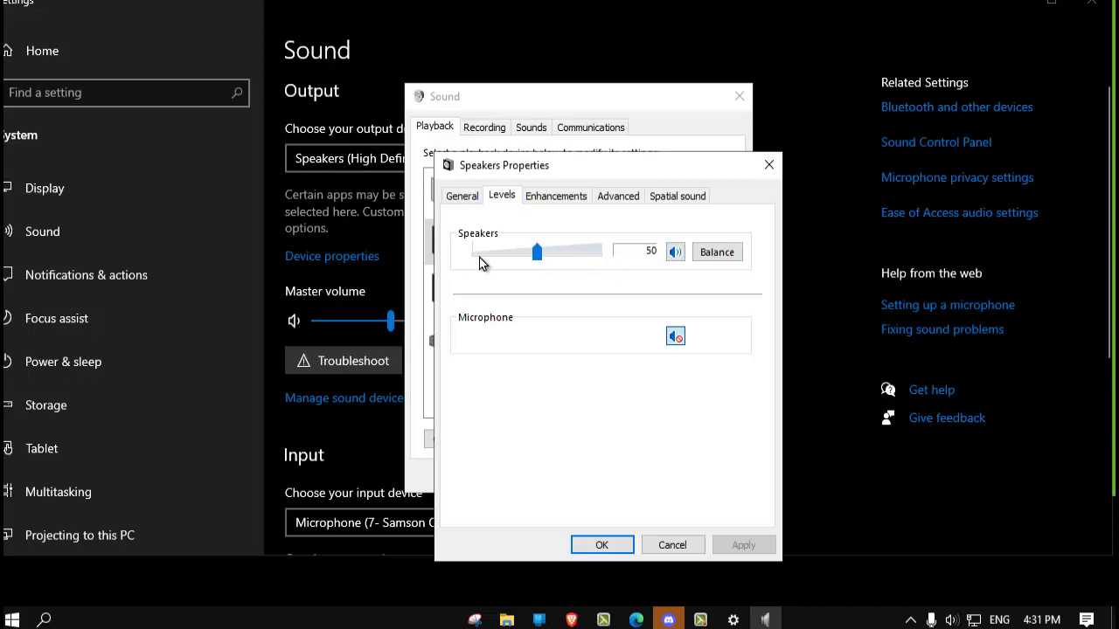
left_click(556, 195)
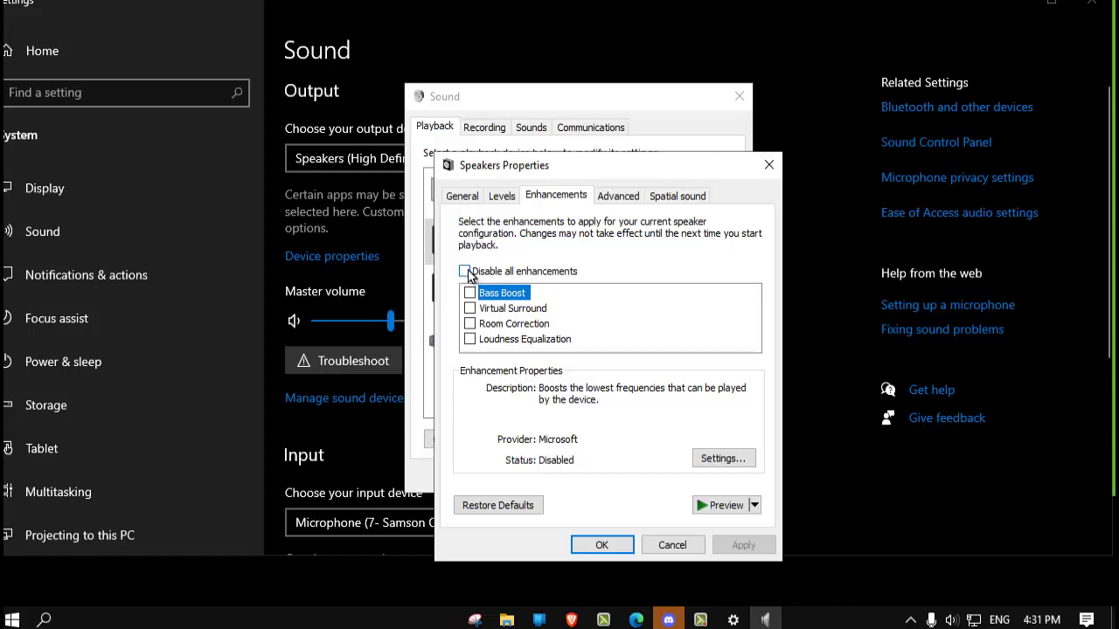
left_click(612, 196)
left_click(556, 196)
left_click(462, 196)
left_click(502, 196)
left_click(611, 546)
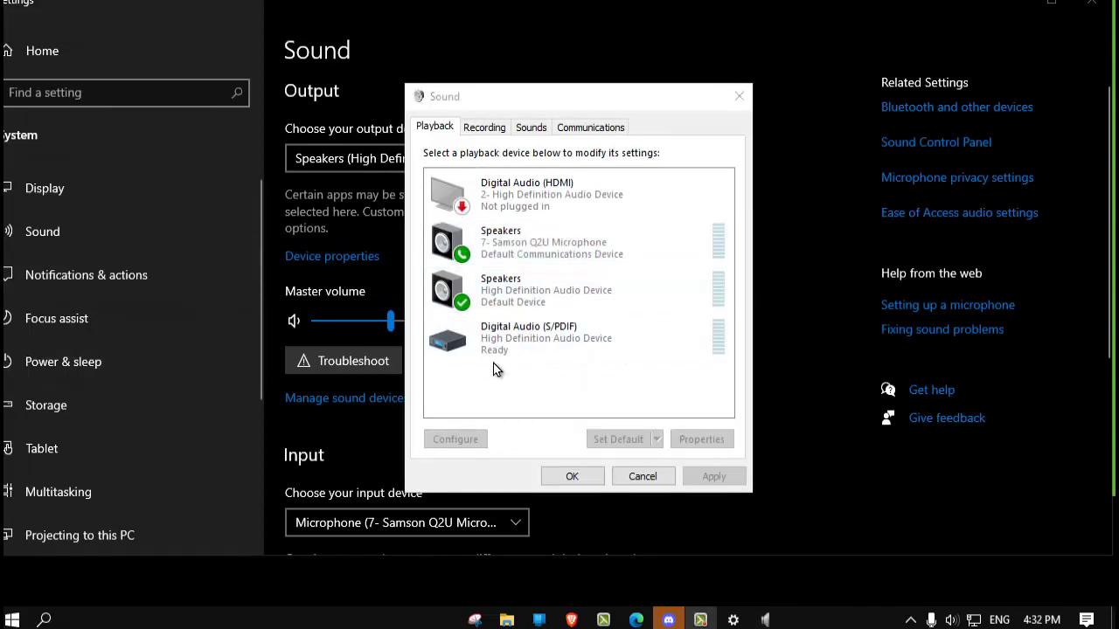
right_click(532, 390)
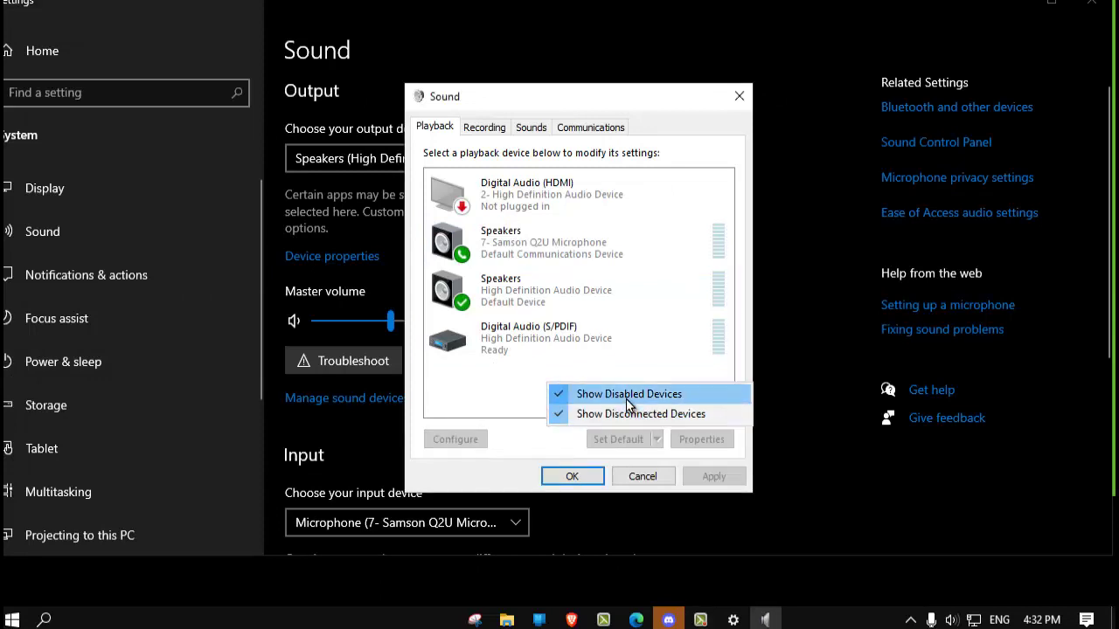
left_click(581, 402)
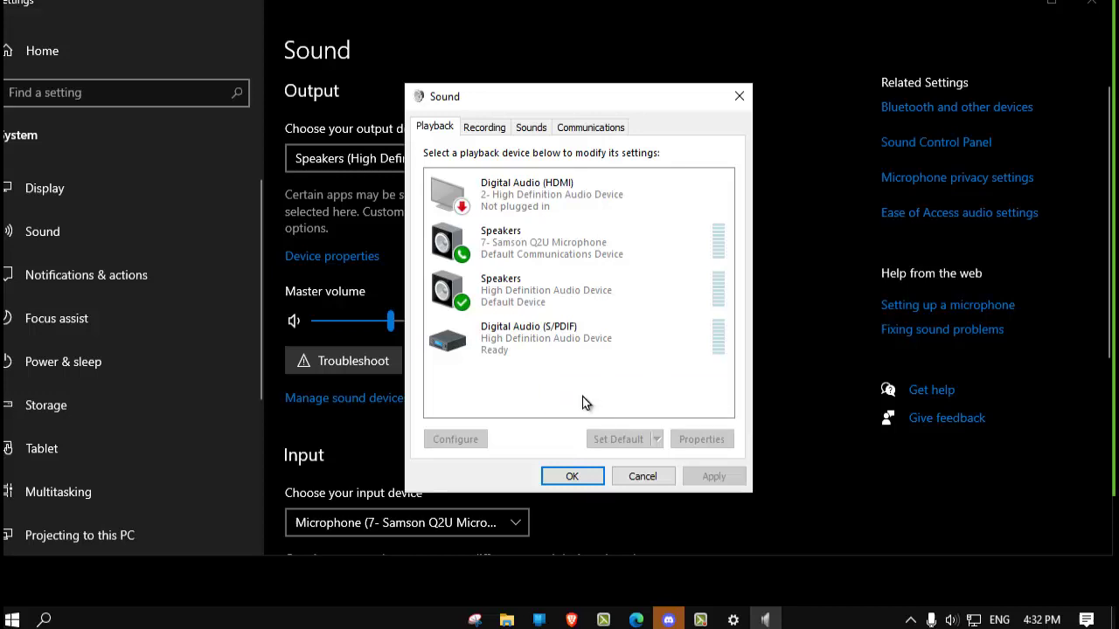
right_click(581, 395)
left_click(598, 404)
right_click(581, 395)
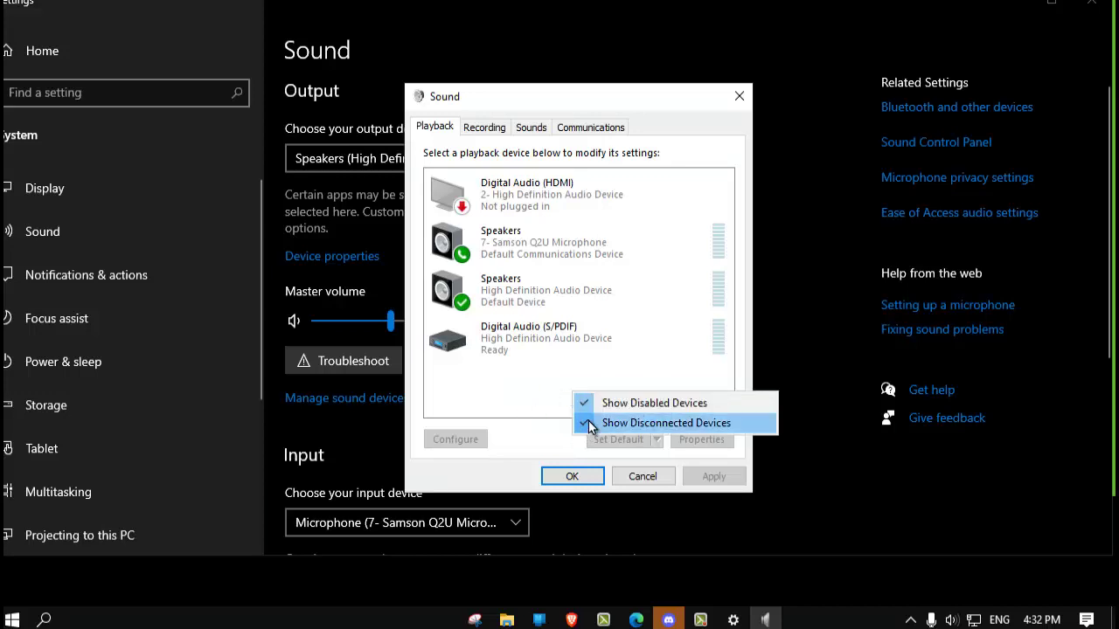
left_click(590, 427)
right_click(539, 380)
left_click(570, 412)
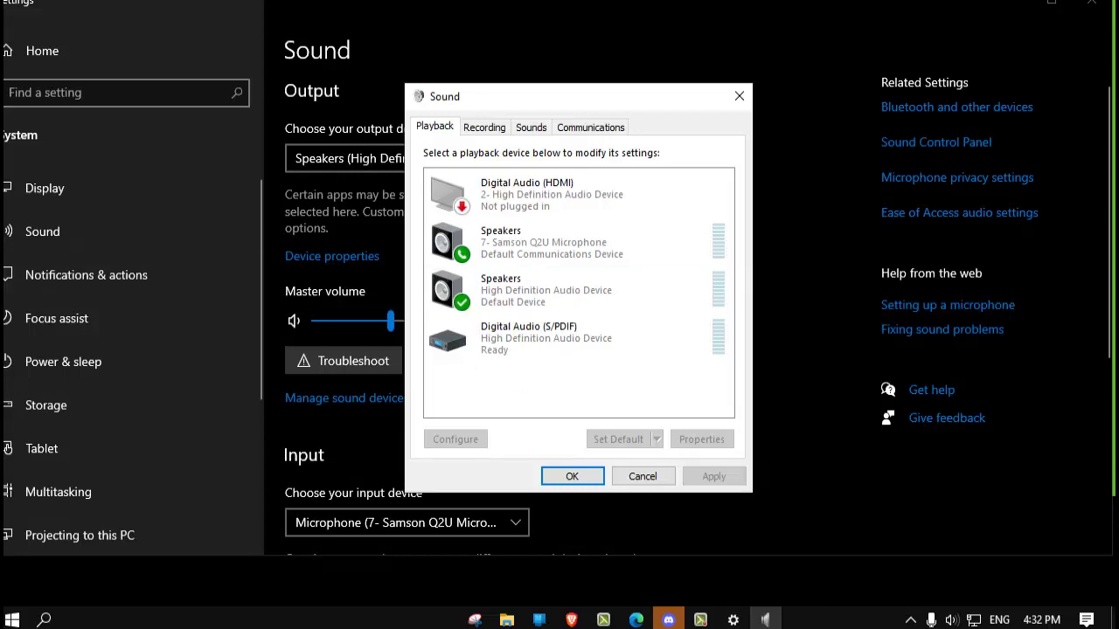
Open the properties of the Samson Q2U microphone on the Recording tab
key("alt+Tab")
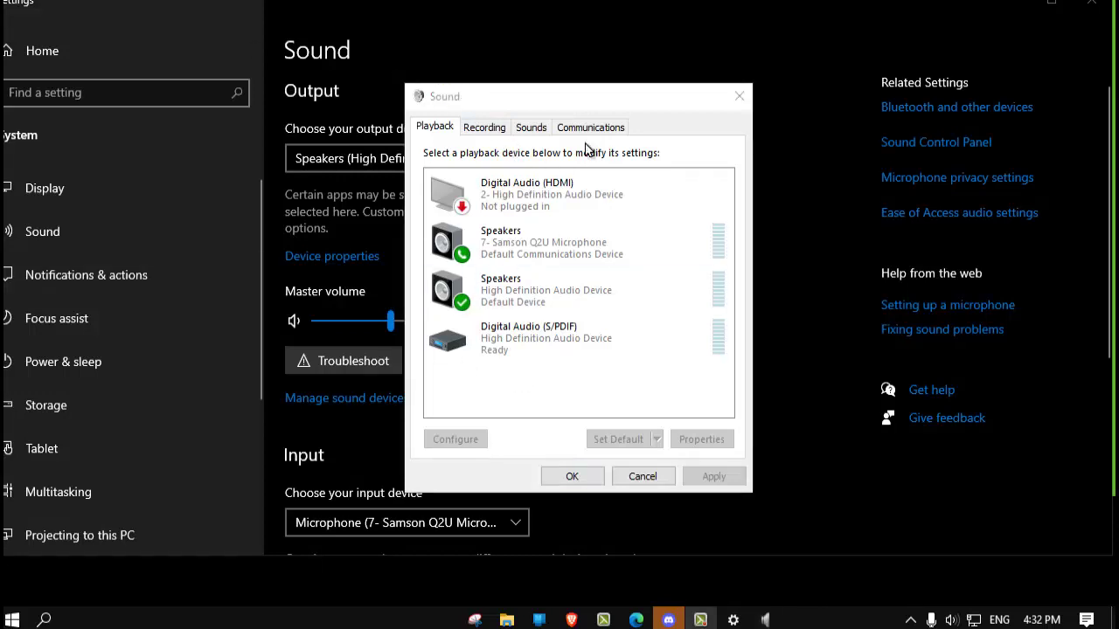
left_click(588, 130)
left_click(525, 129)
left_click(484, 128)
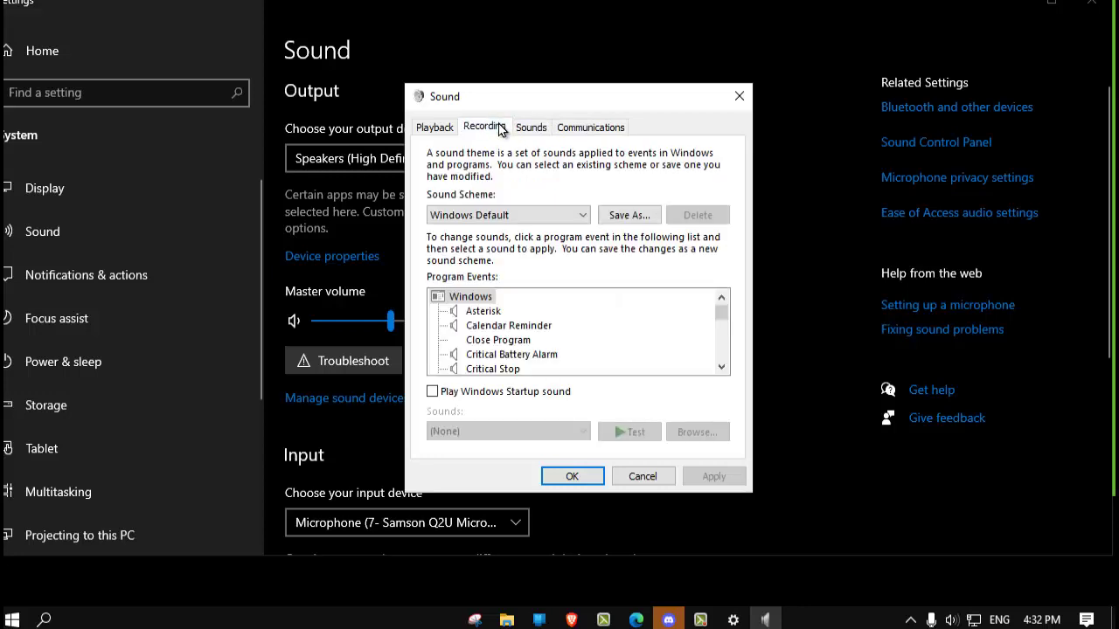
left_click(506, 190)
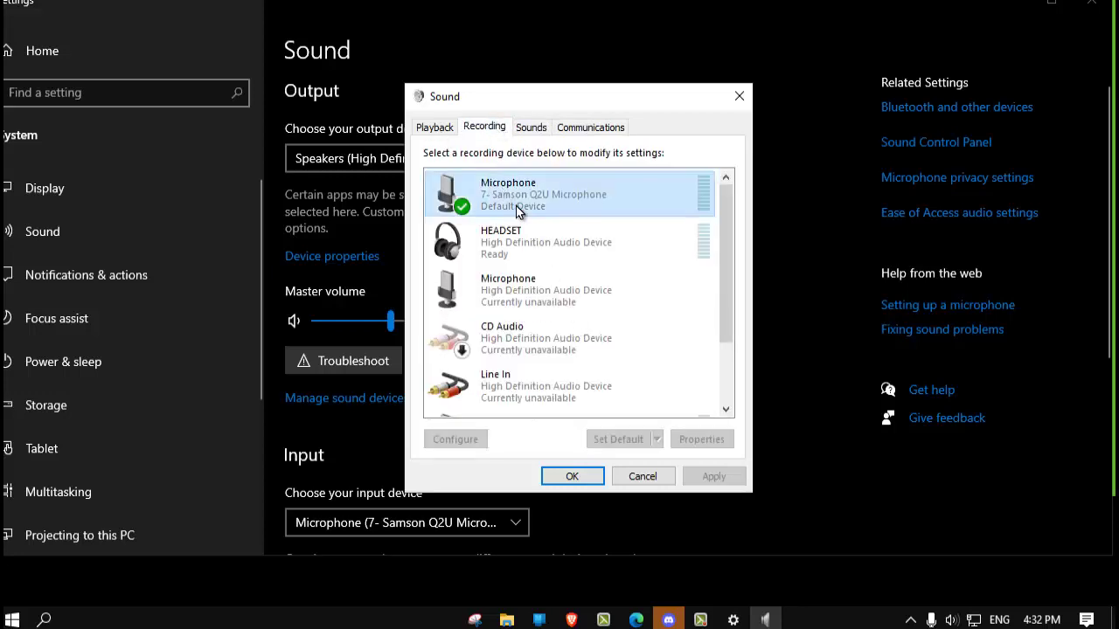
right_click(516, 206)
left_click(572, 308)
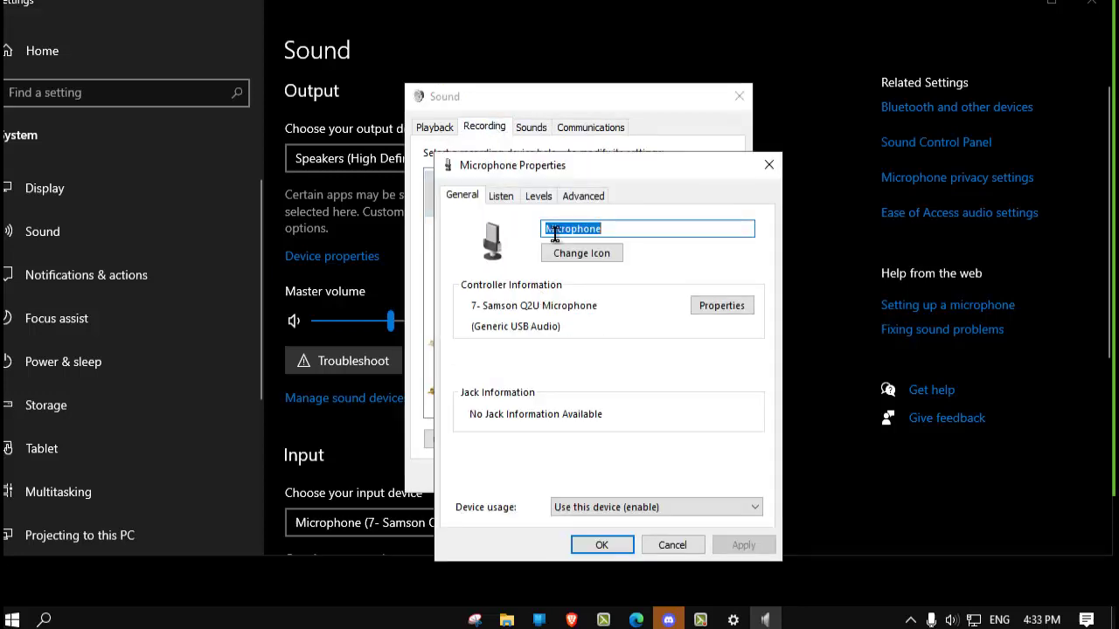
In Advanced, keep 48000 Hz DVD Quality and uncheck audio enhancements and exclusive control
left_click(581, 201)
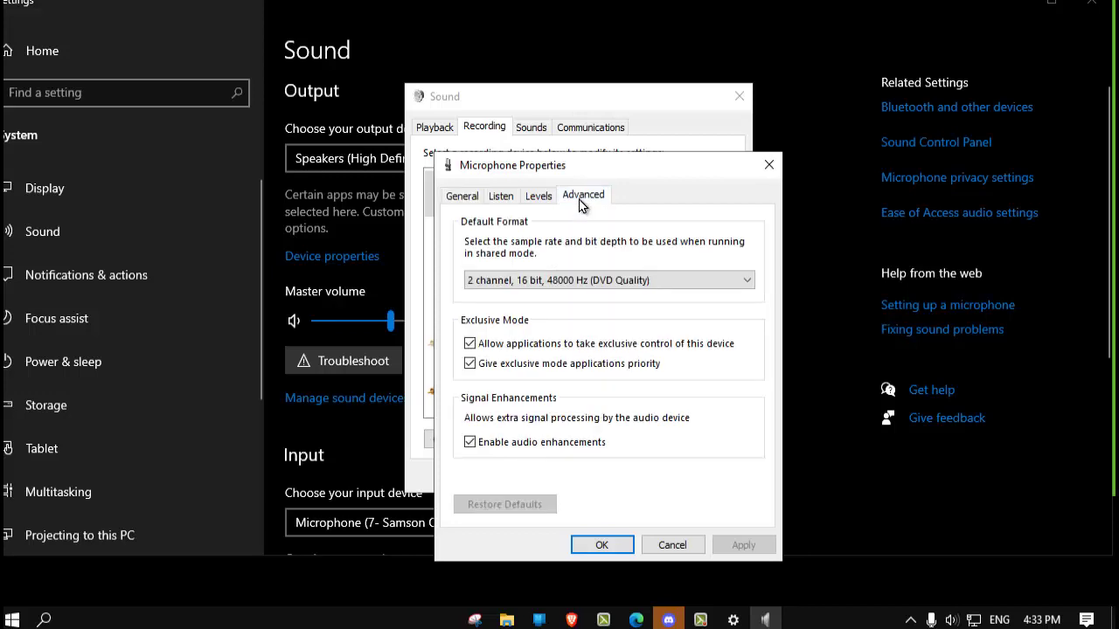
left_click(557, 278)
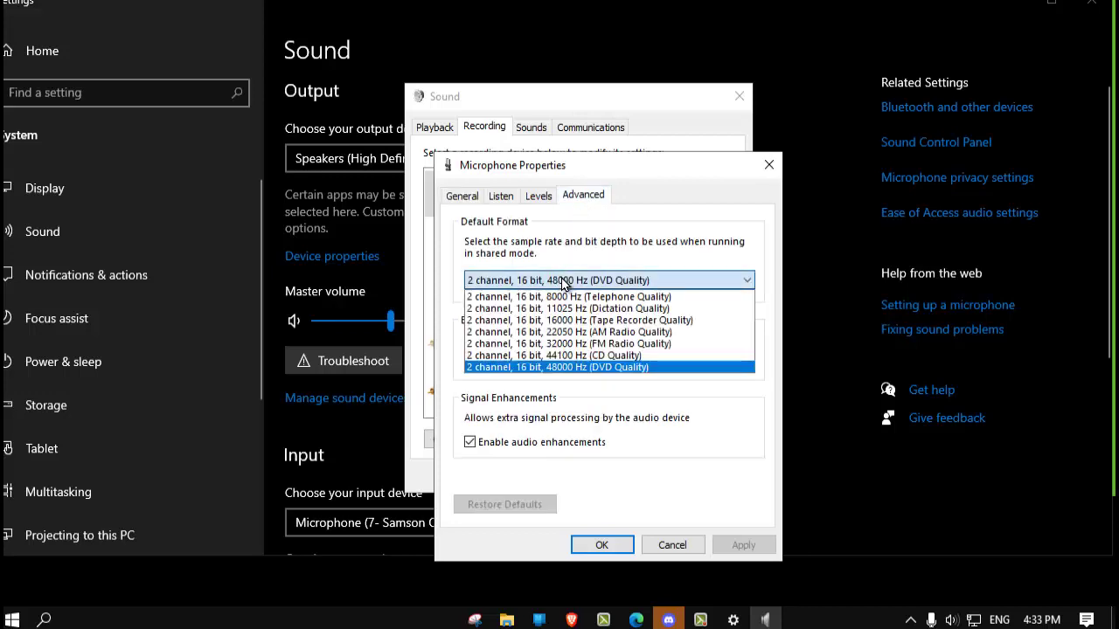
left_click(575, 368)
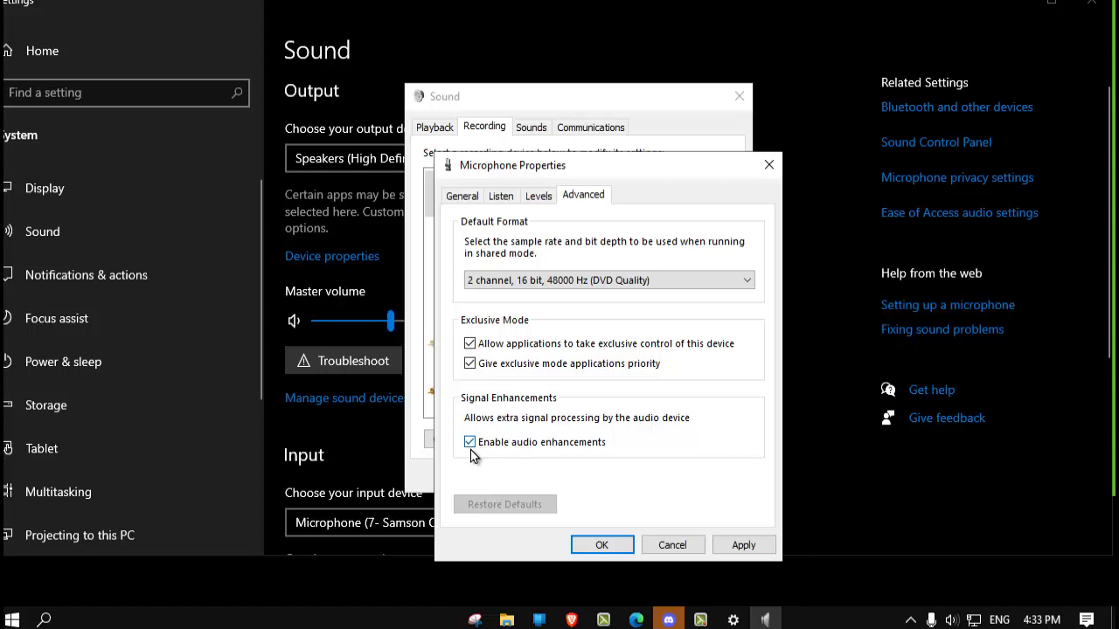
left_click(471, 446)
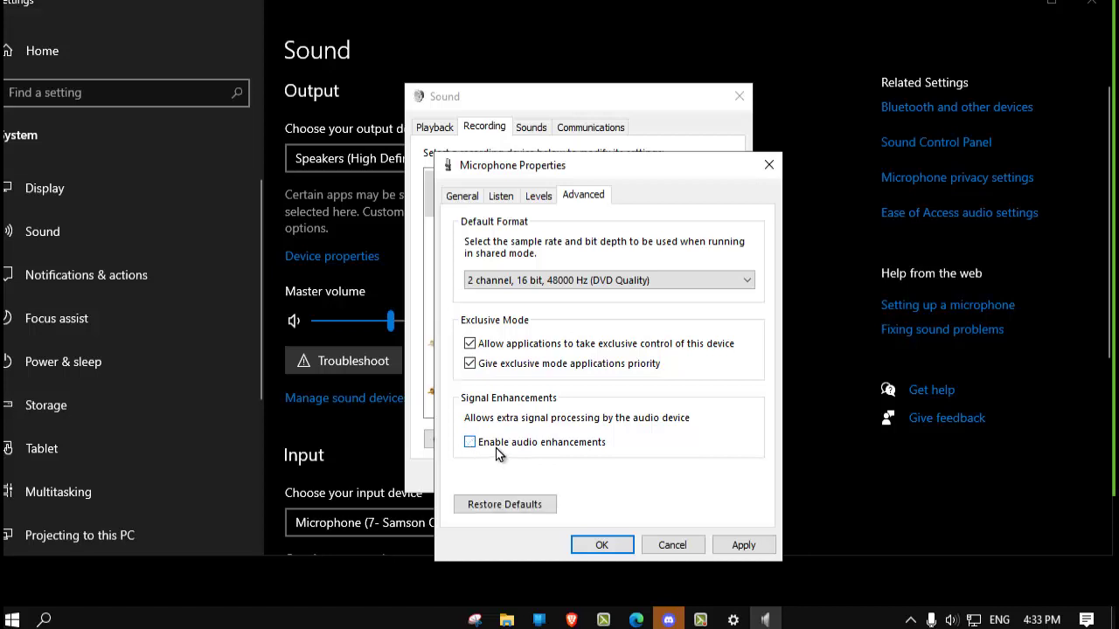
left_click(469, 344)
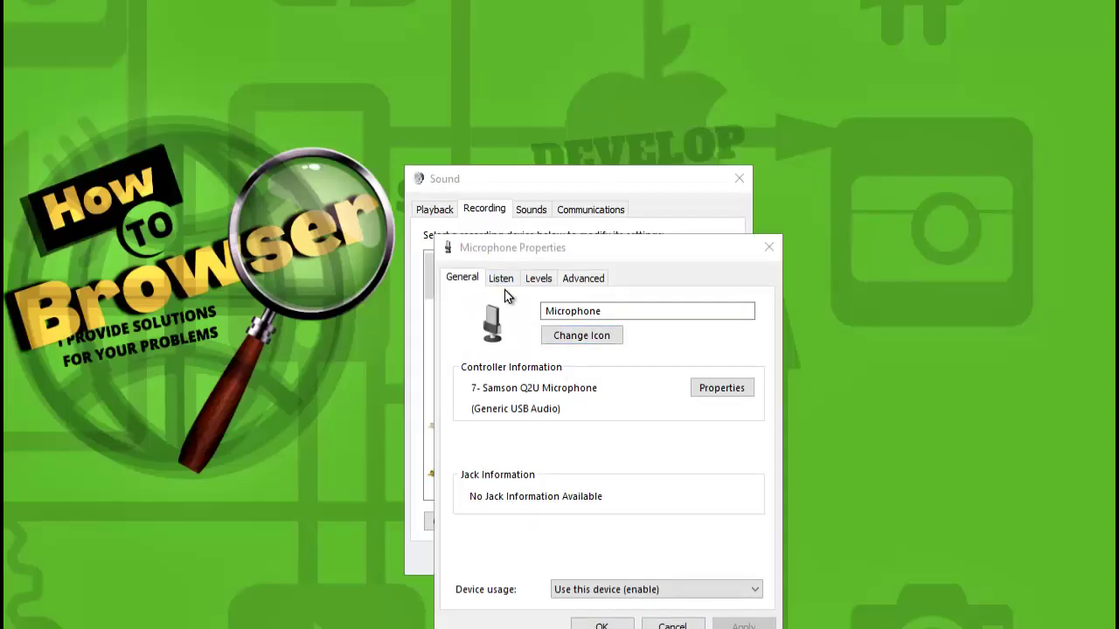
Turn Listen to this device on and back off, applying each, then confirm with OK
left_click(502, 279)
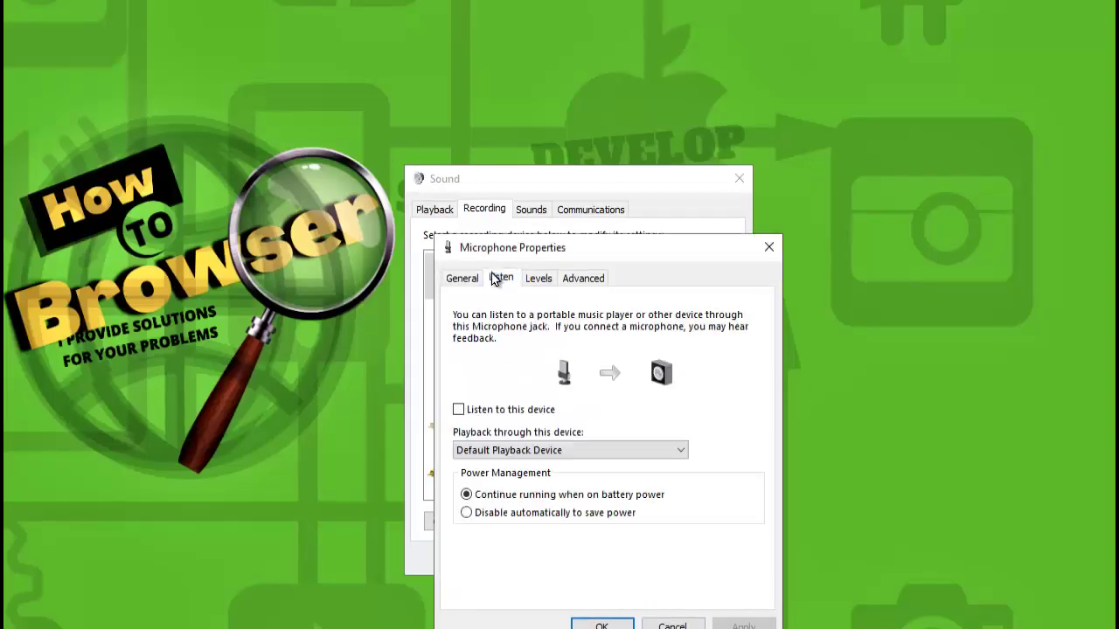
left_click(478, 414)
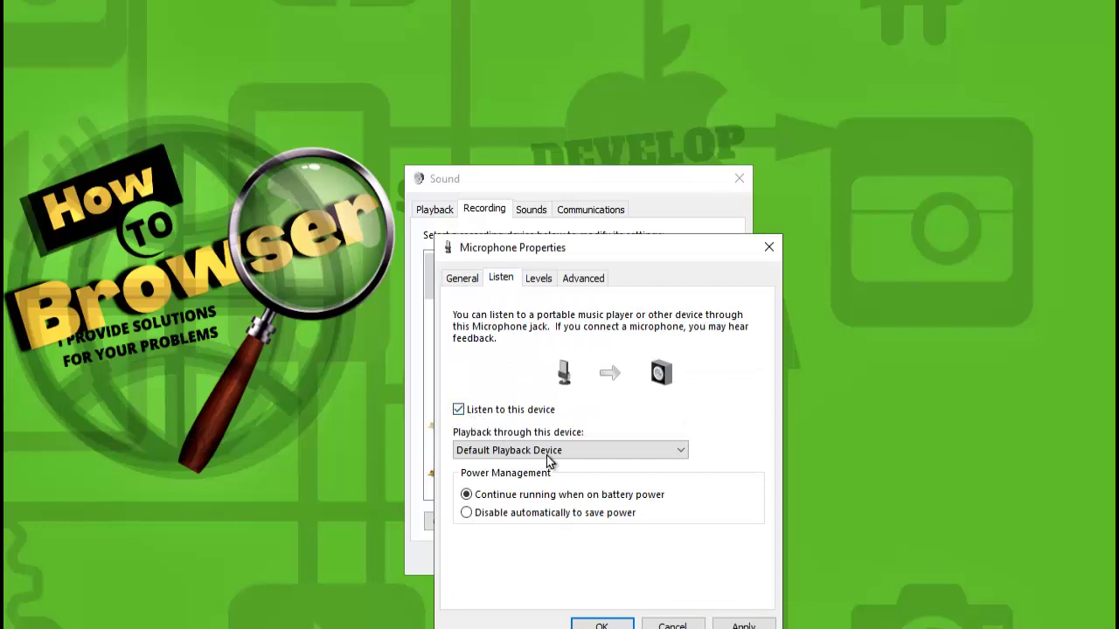
left_click(739, 626)
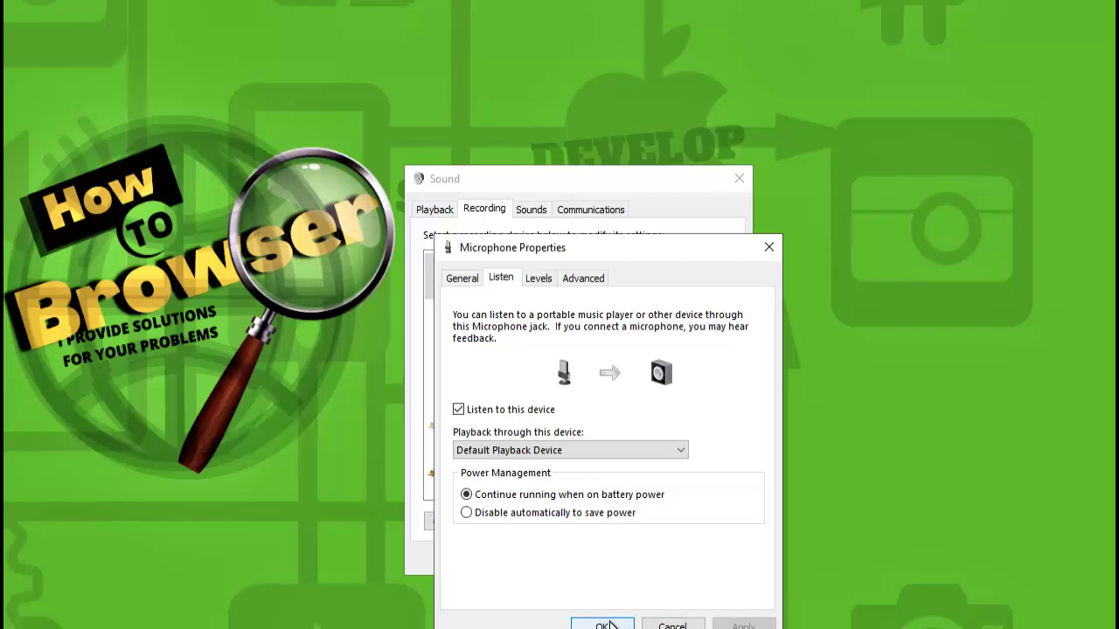
left_click(473, 416)
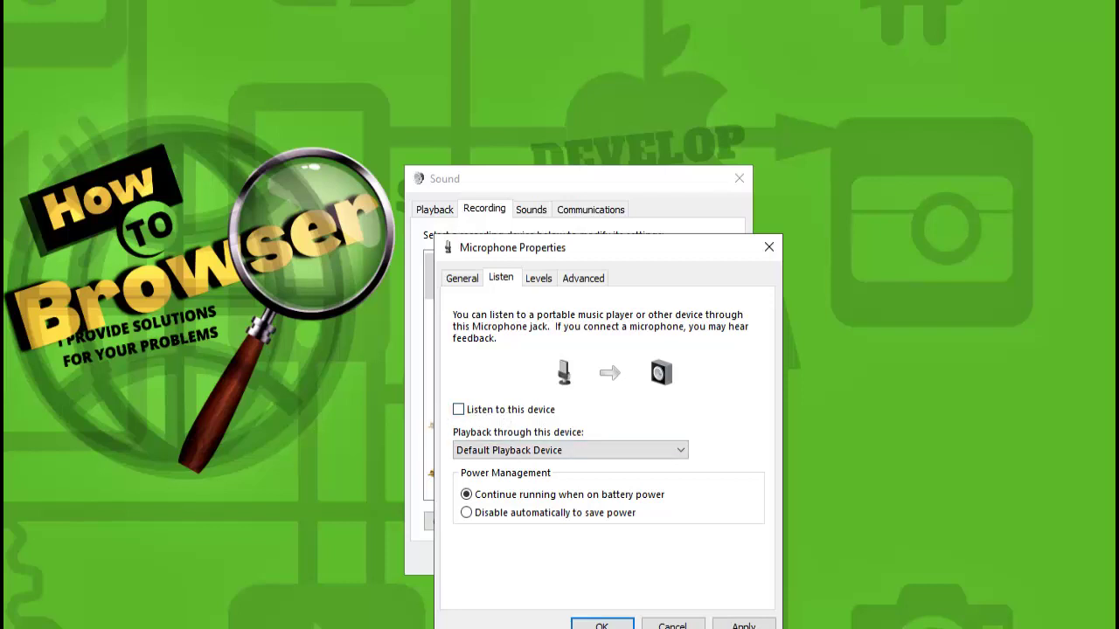
left_click(743, 626)
left_click(594, 624)
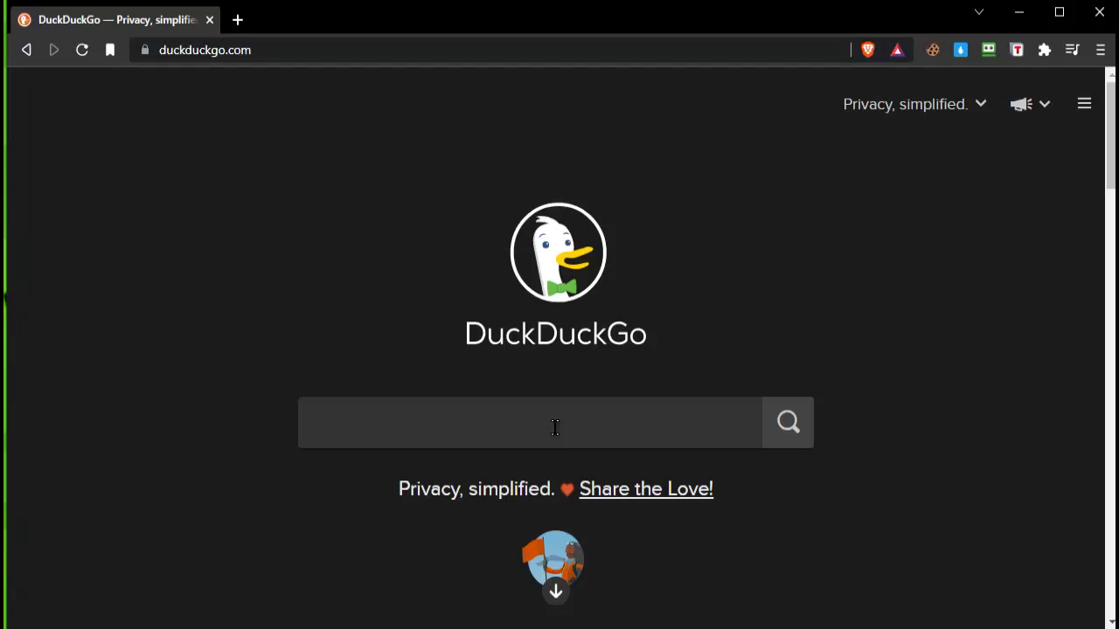
Search DuckDuckGo for 'samson q2u driver'
type("sams")
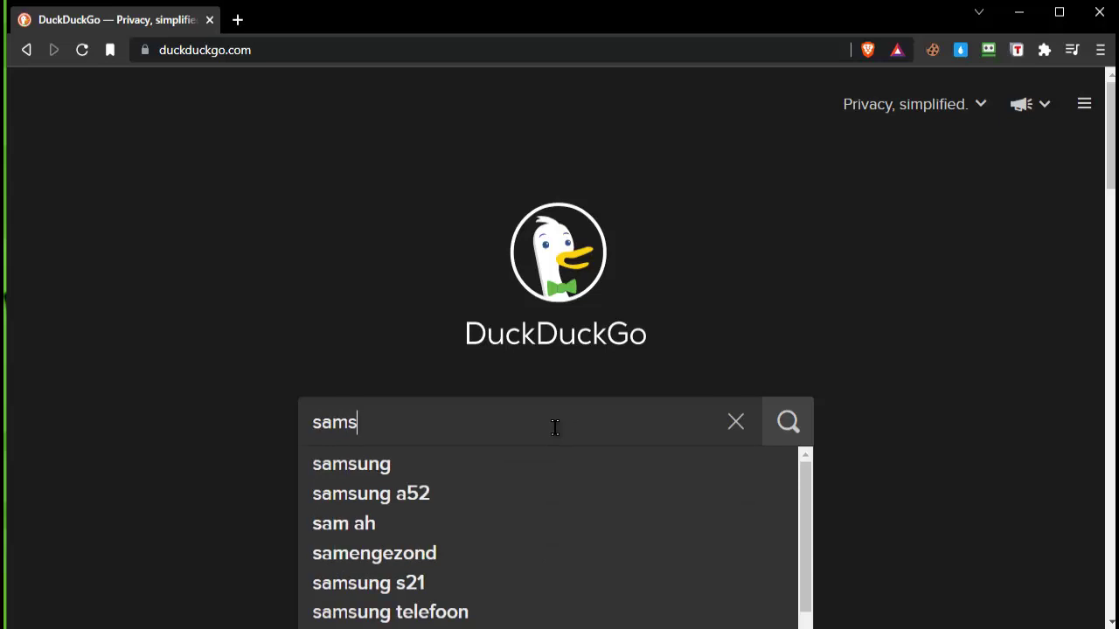
type("on ")
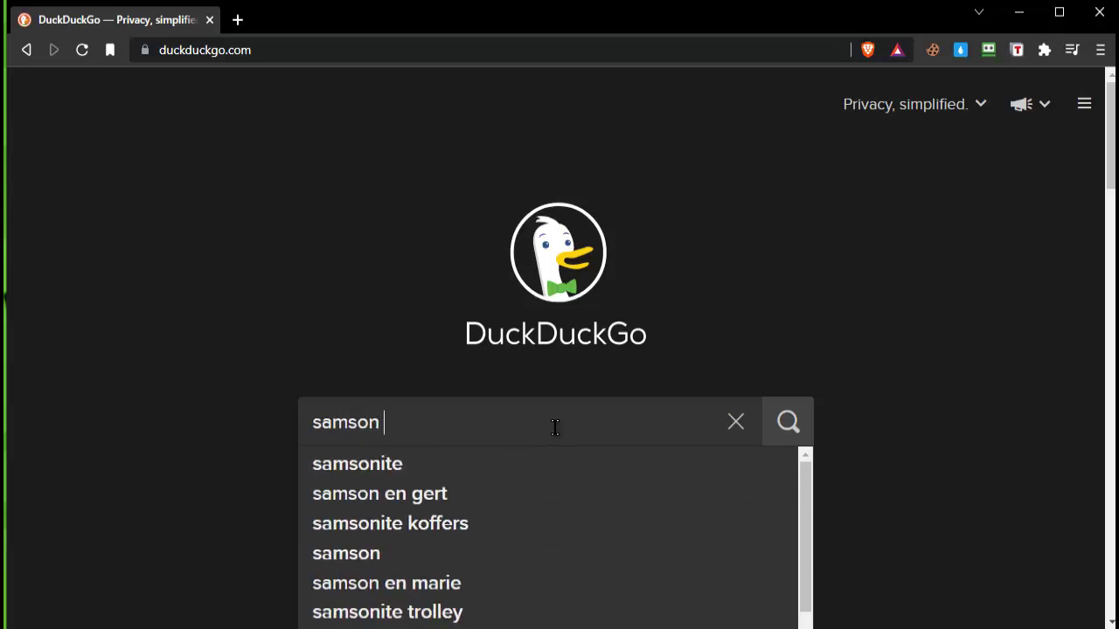
type("2")
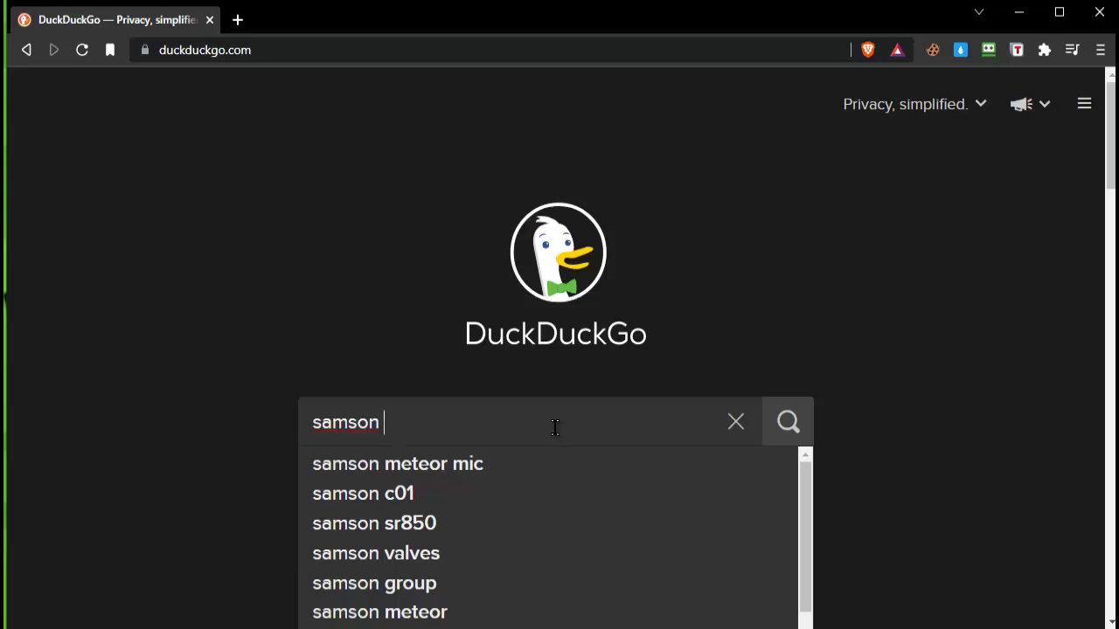
type("q2u")
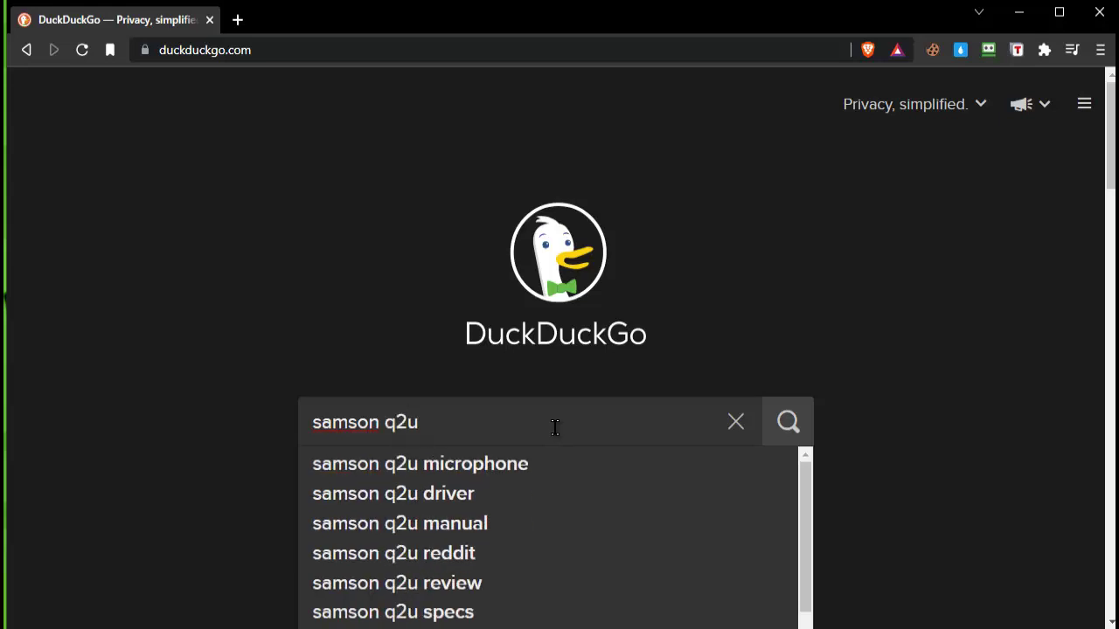
type(" dr")
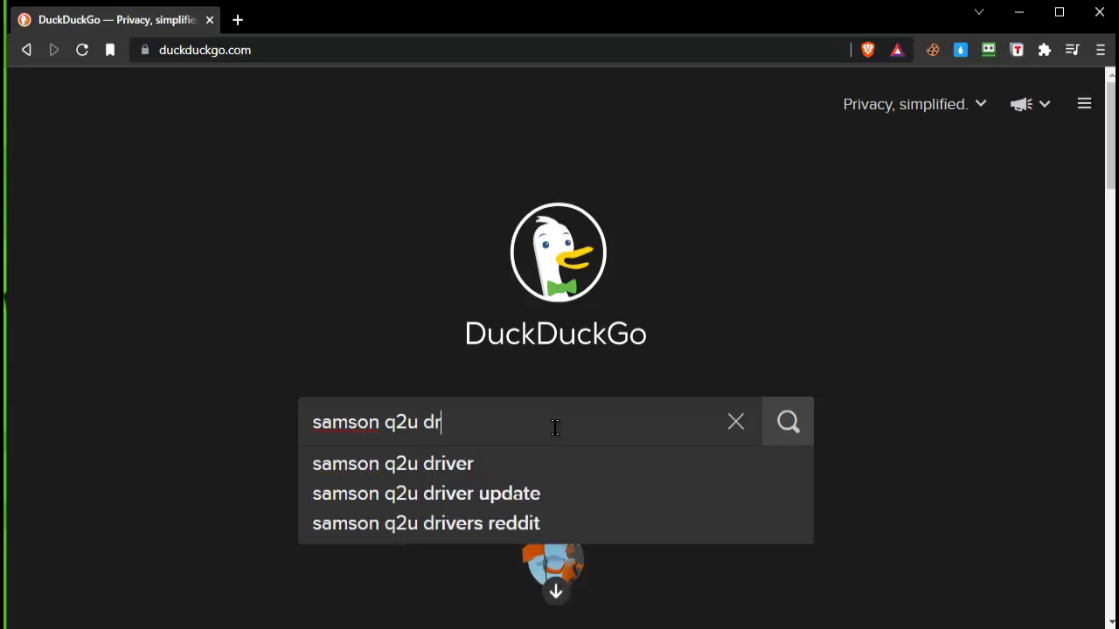
type("iver")
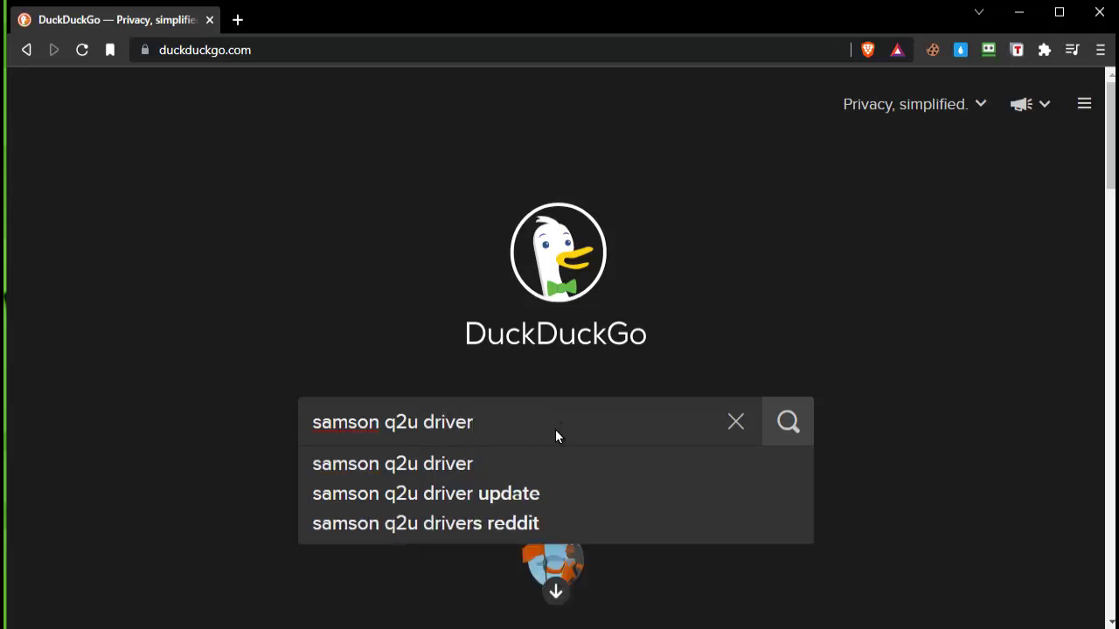
key("Return")
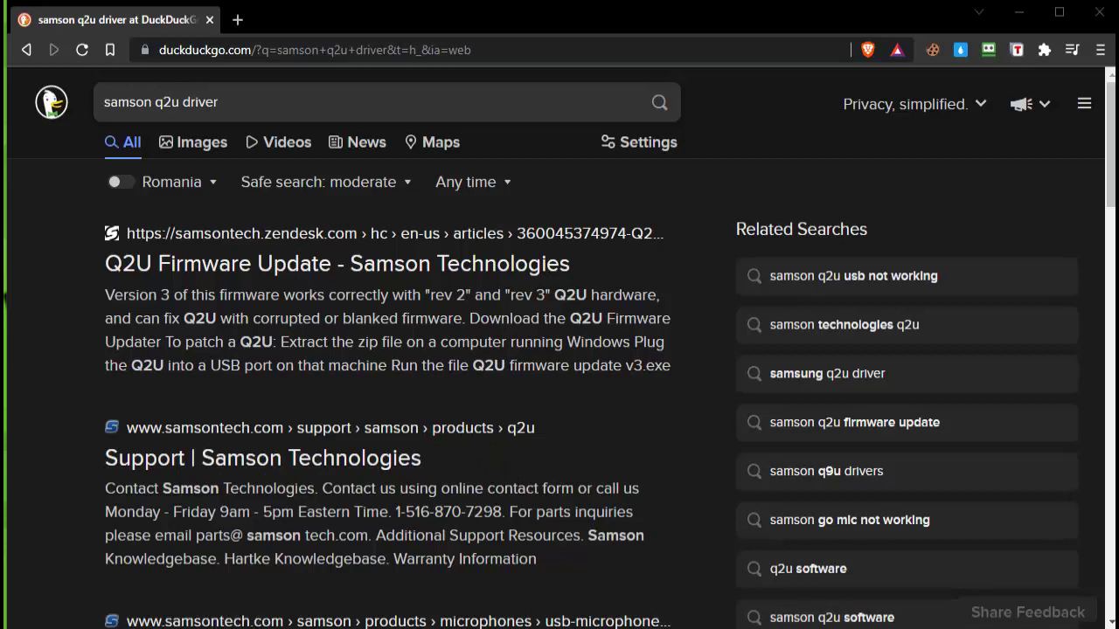
Open Windows Sound settings from the tray, move the window higher, and scroll to Input
right_click(961, 628)
left_click(957, 622)
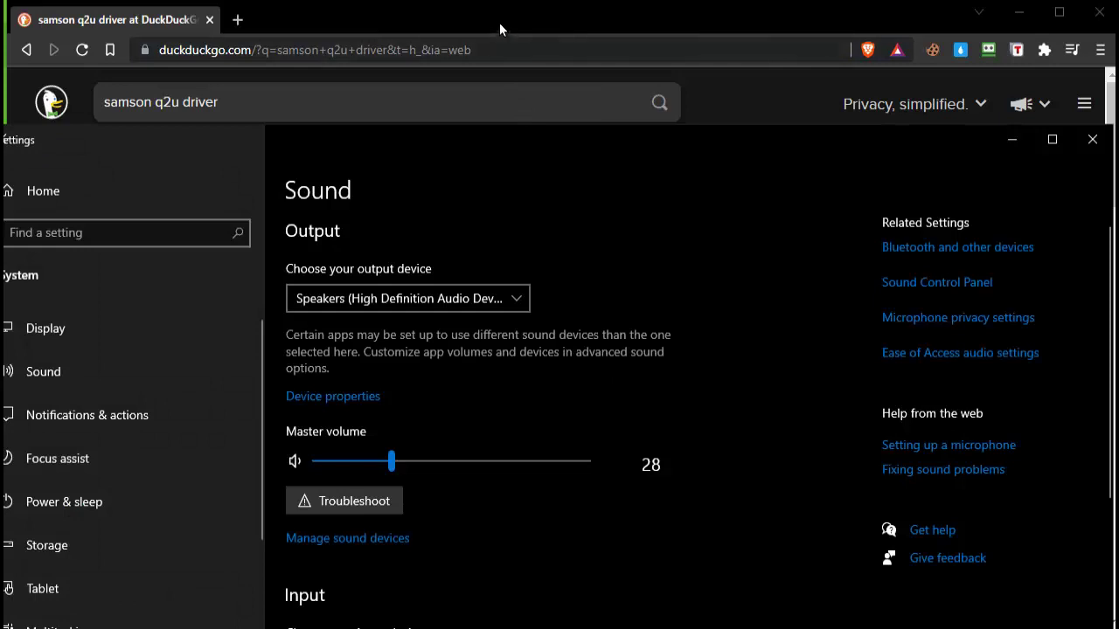
left_click_drag(499, 23, 493, 23)
left_click(507, 628)
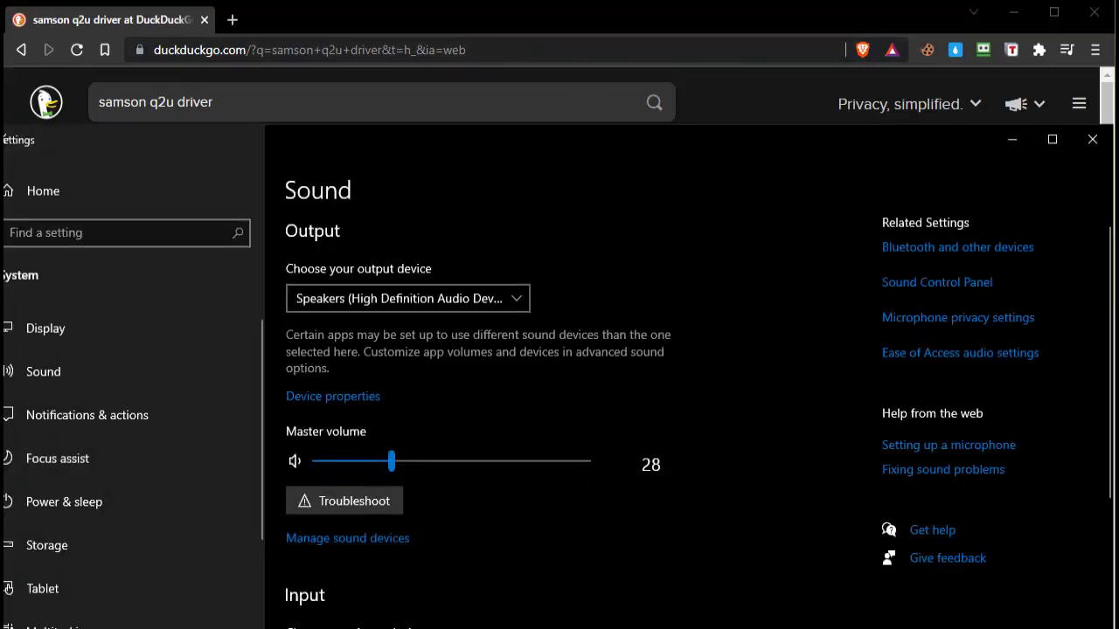
left_click_drag(414, 137, 435, 50)
scroll(405, 399, "down", 5)
scroll(404, 331, "up", 3)
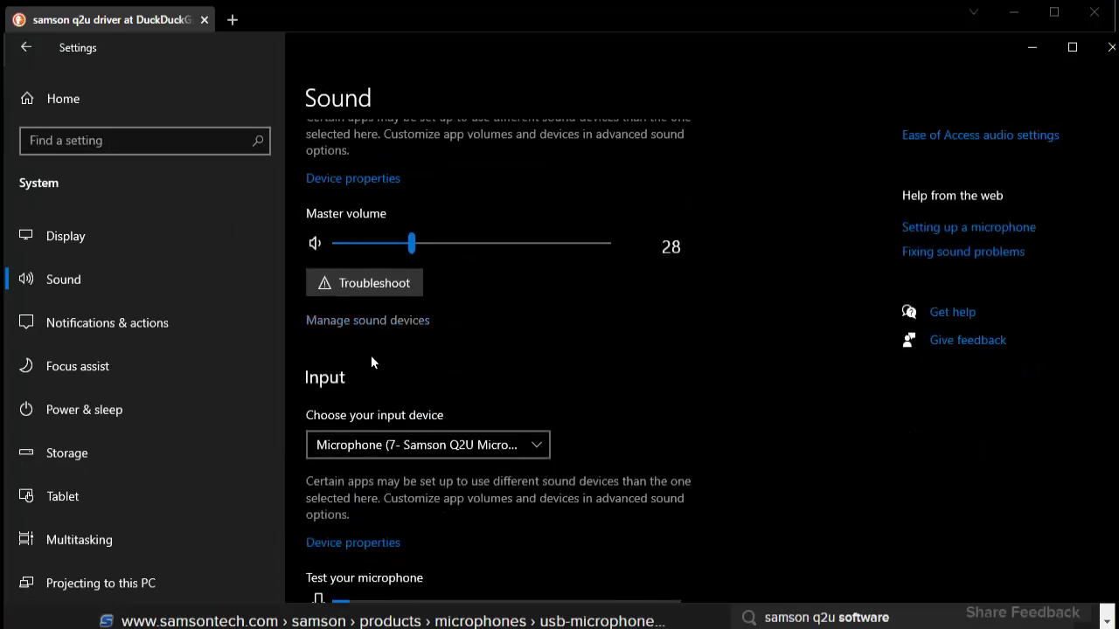
scroll(382, 434, "down", 3)
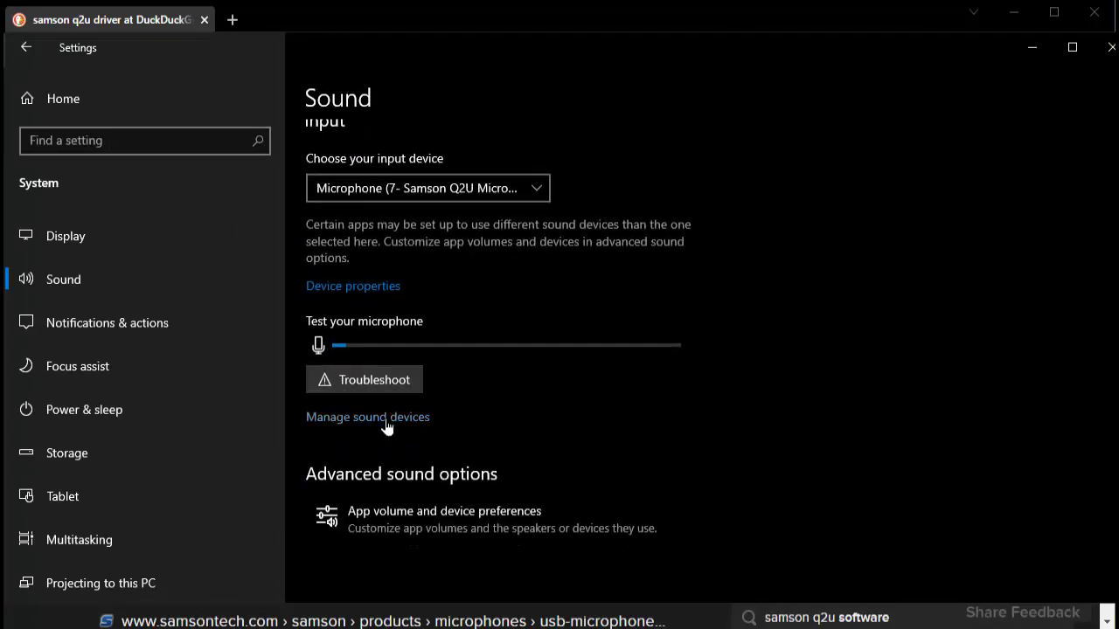
scroll(388, 426, "up", 2)
scroll(387, 426, "down", 2)
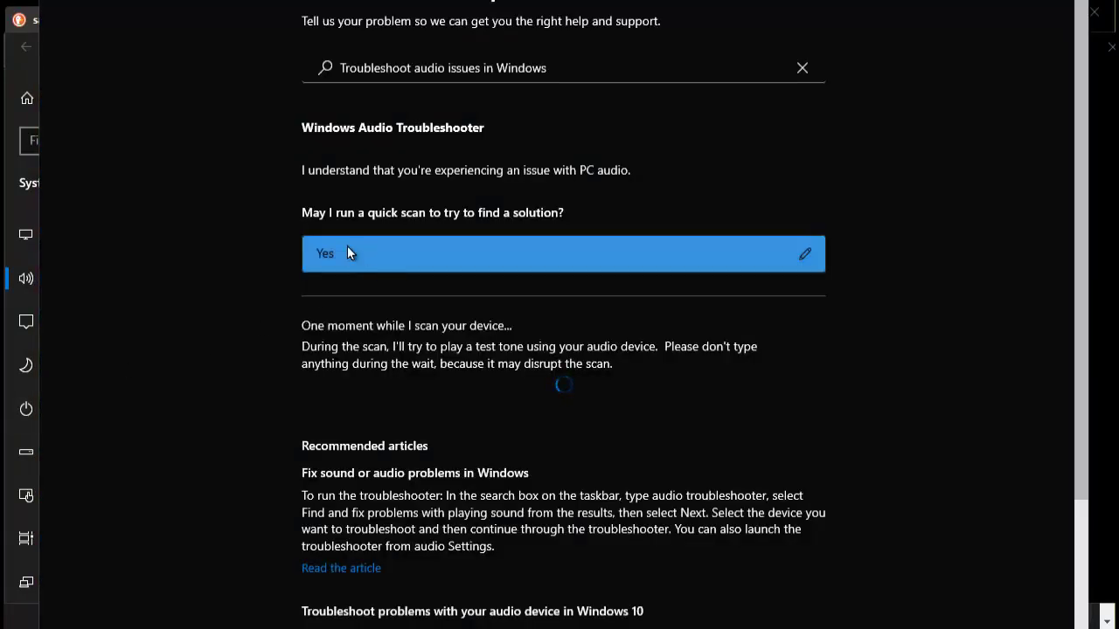
Answer Yes to the Audio Troubleshooter's quick-scan question to begin scanning the audio device
left_click(369, 253)
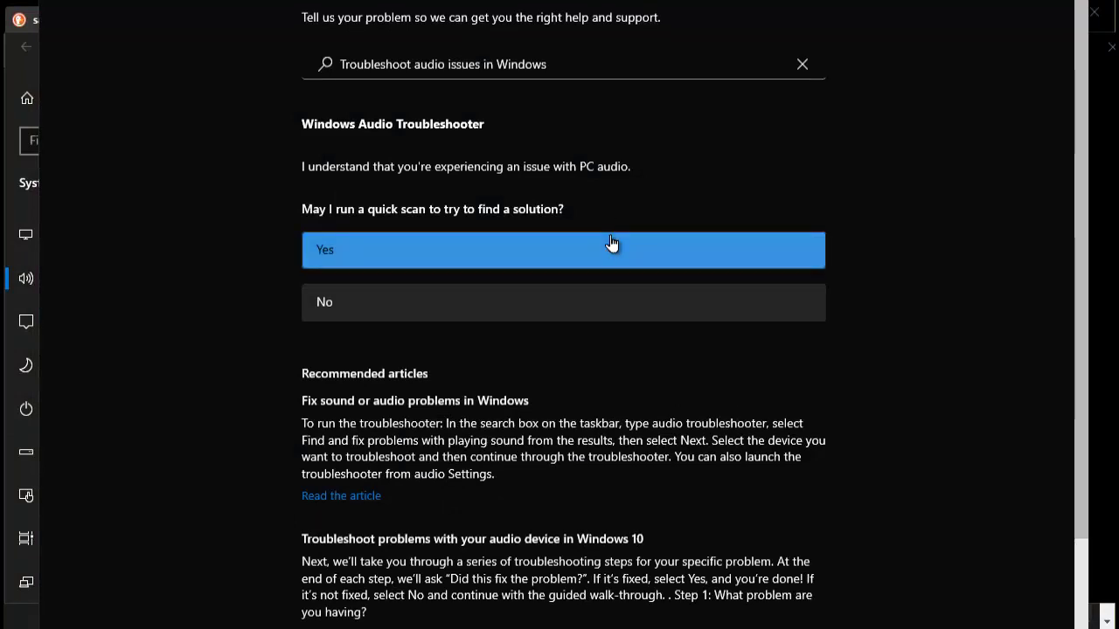
left_click(609, 247)
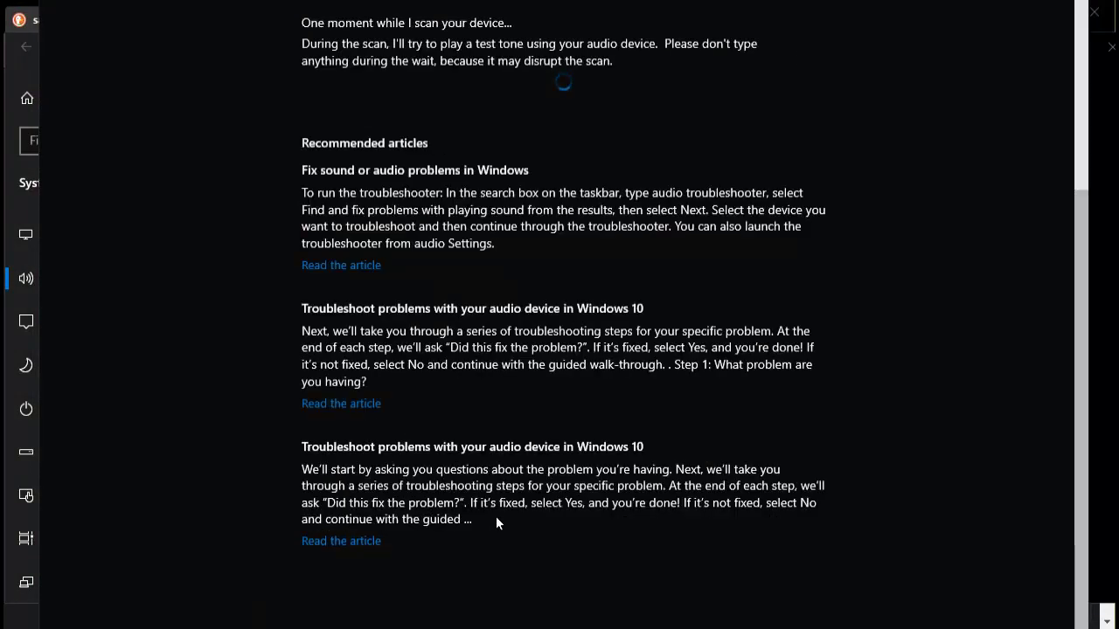
scroll(496, 522, "up", 3)
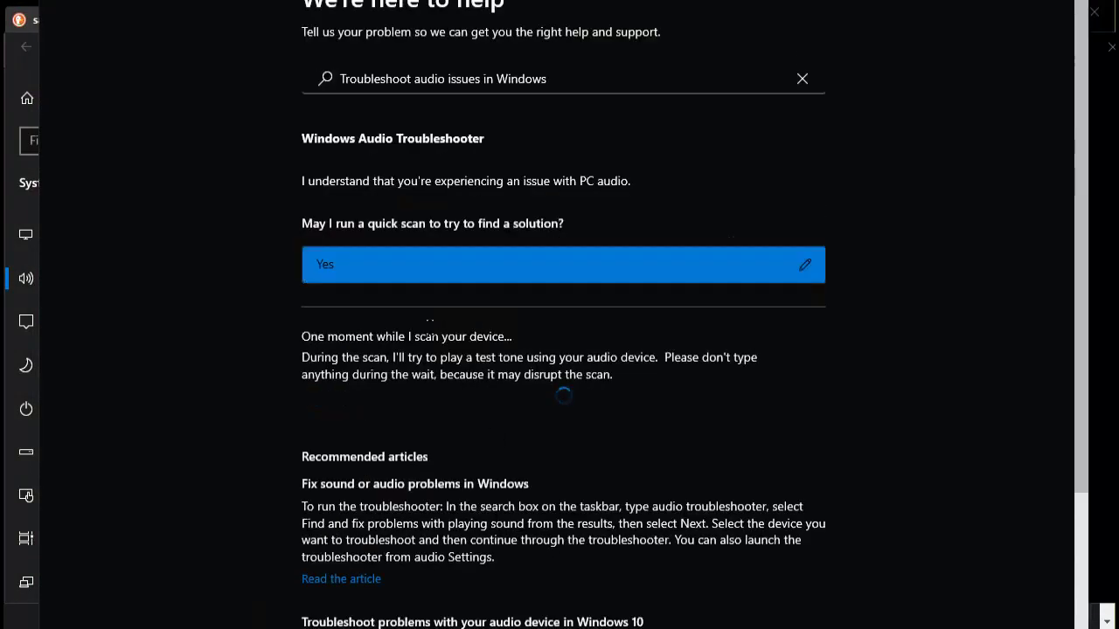